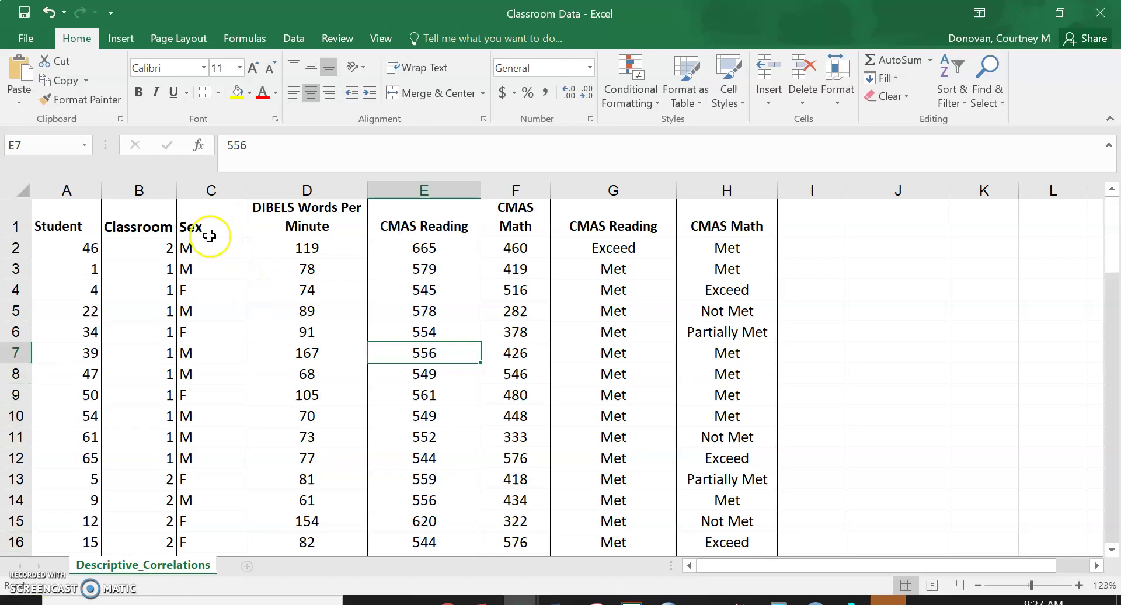
Step: Review the Classroom, DIBELS words-per-minute, CMAS Reading and CMAS Math columns of the student table
click(156, 224)
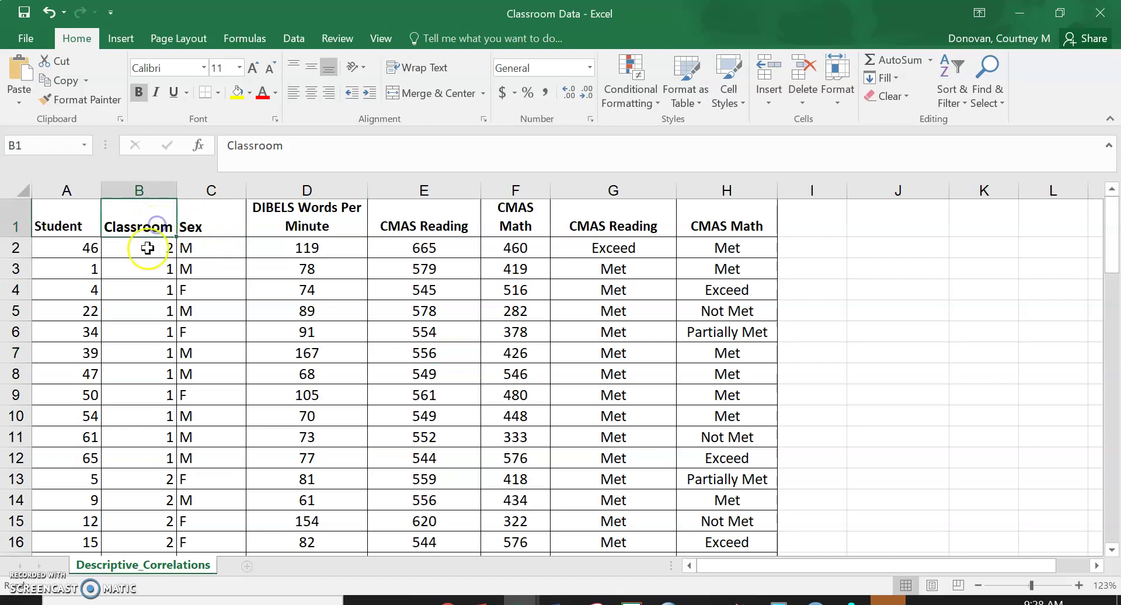
click(140, 266)
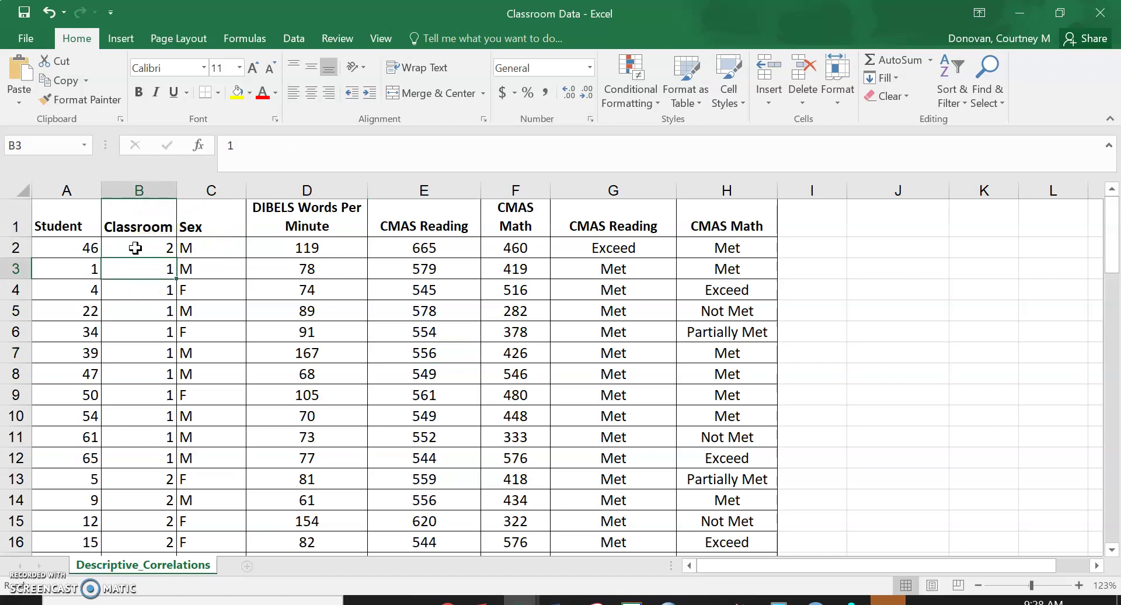
click(135, 248)
drag(354, 248, 348, 366)
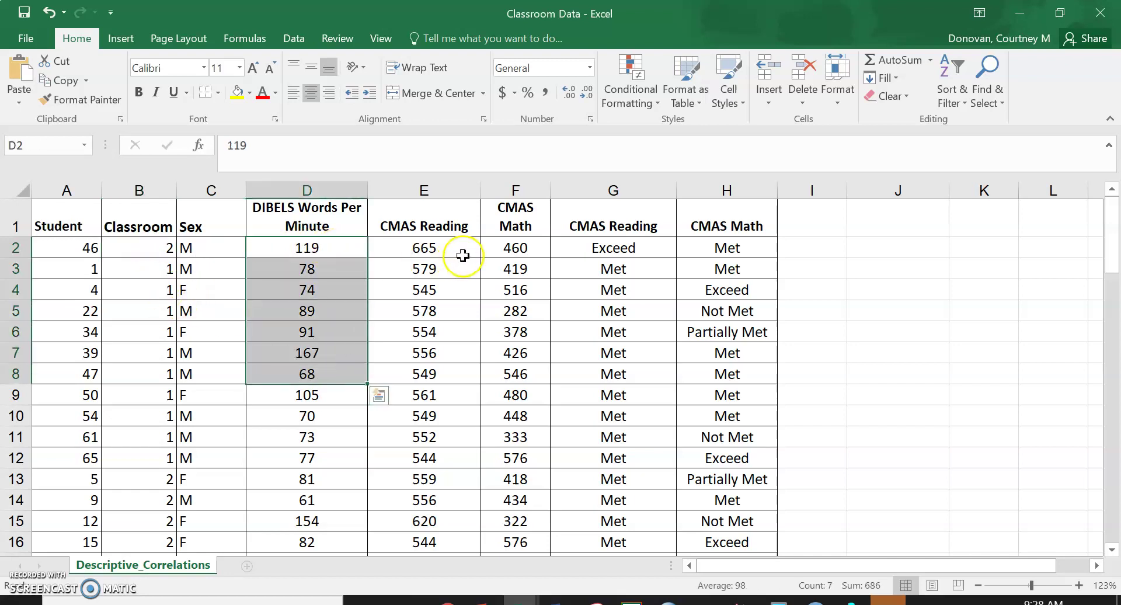
drag(458, 249, 454, 338)
drag(523, 273, 561, 347)
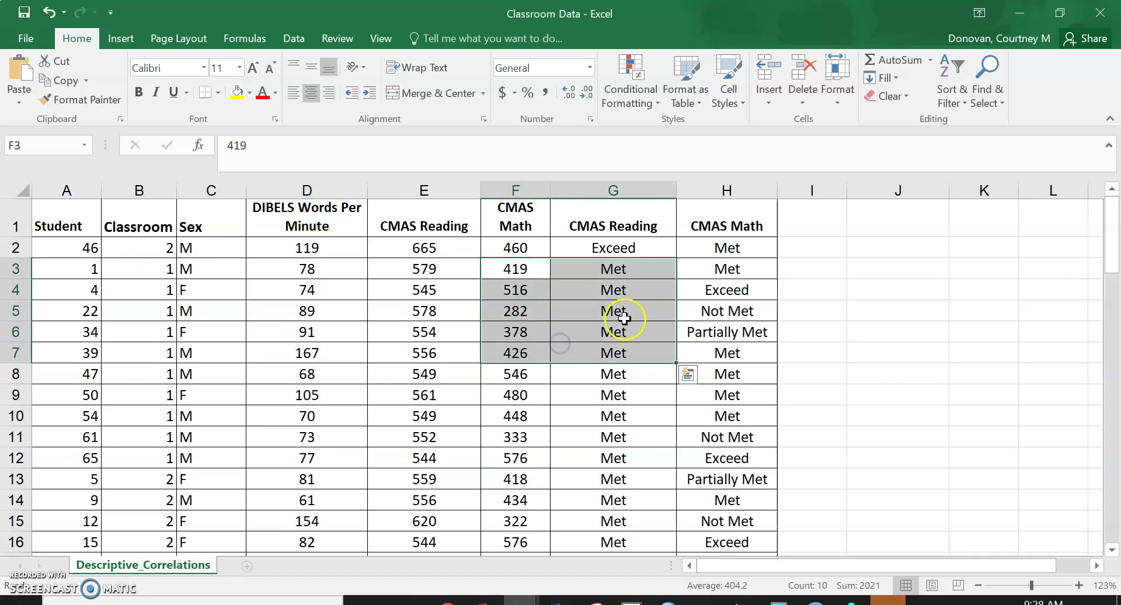
click(148, 248)
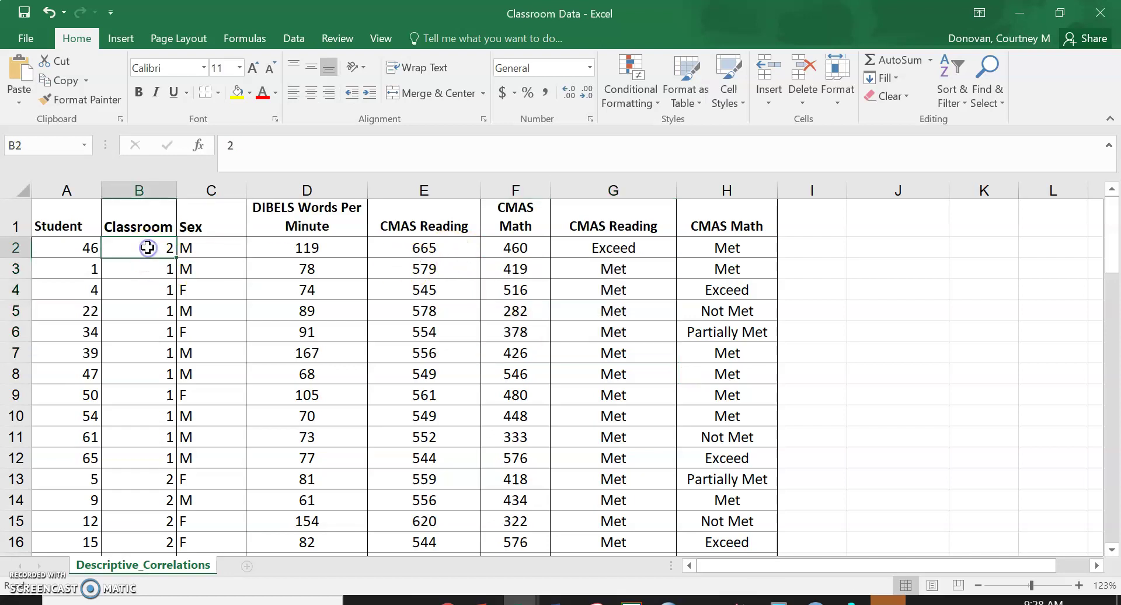
Step: Sort the whole student table by Classroom so classroom 1 rows come first
key(ctrl+a)
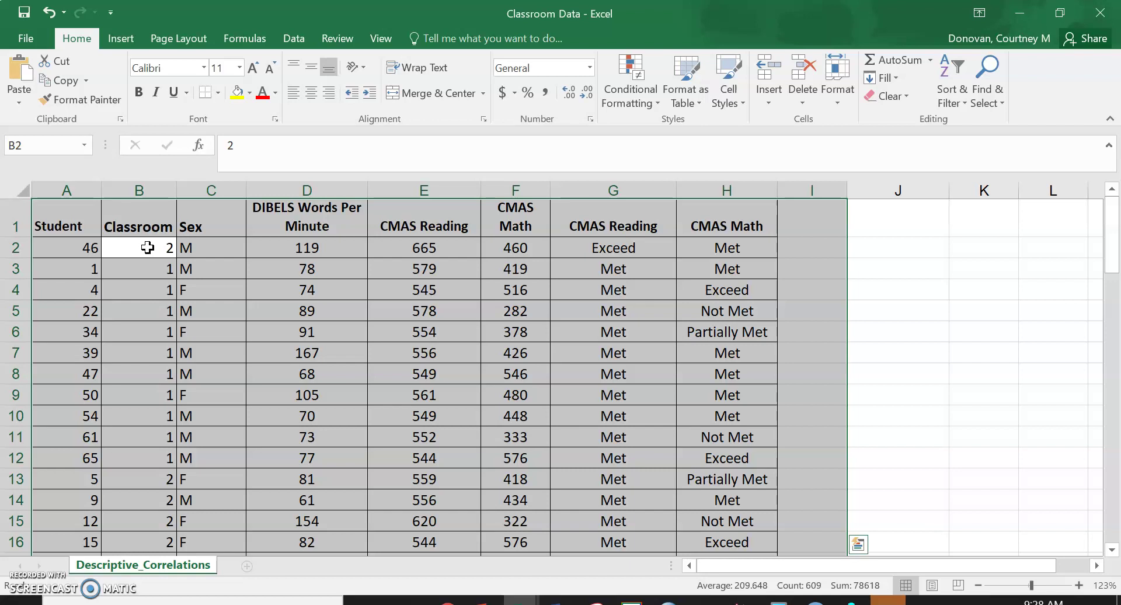
click(293, 38)
click(358, 69)
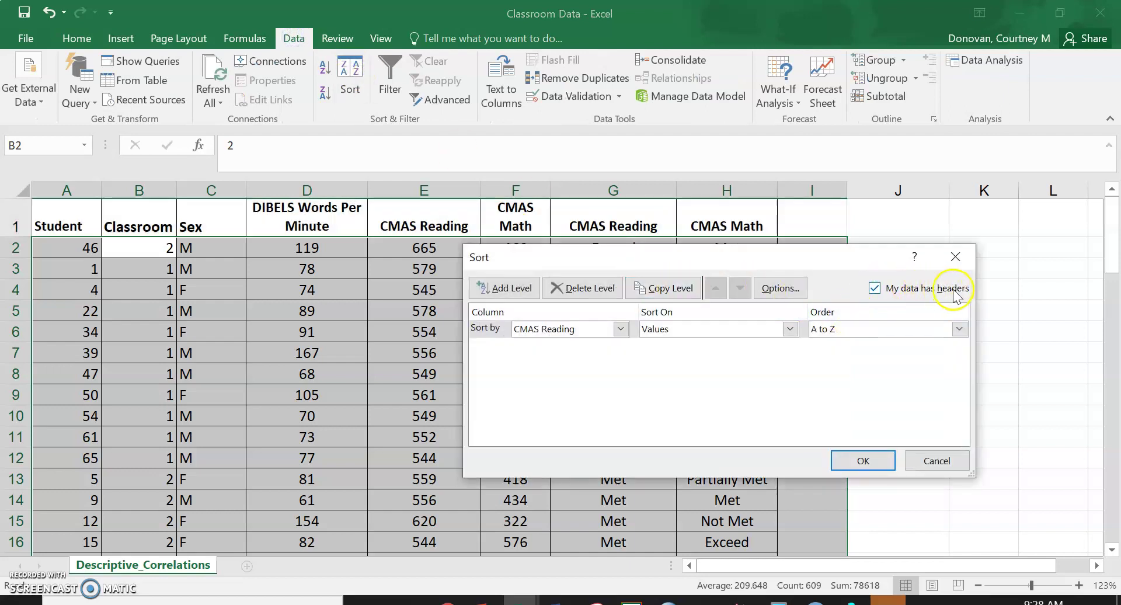
click(620, 331)
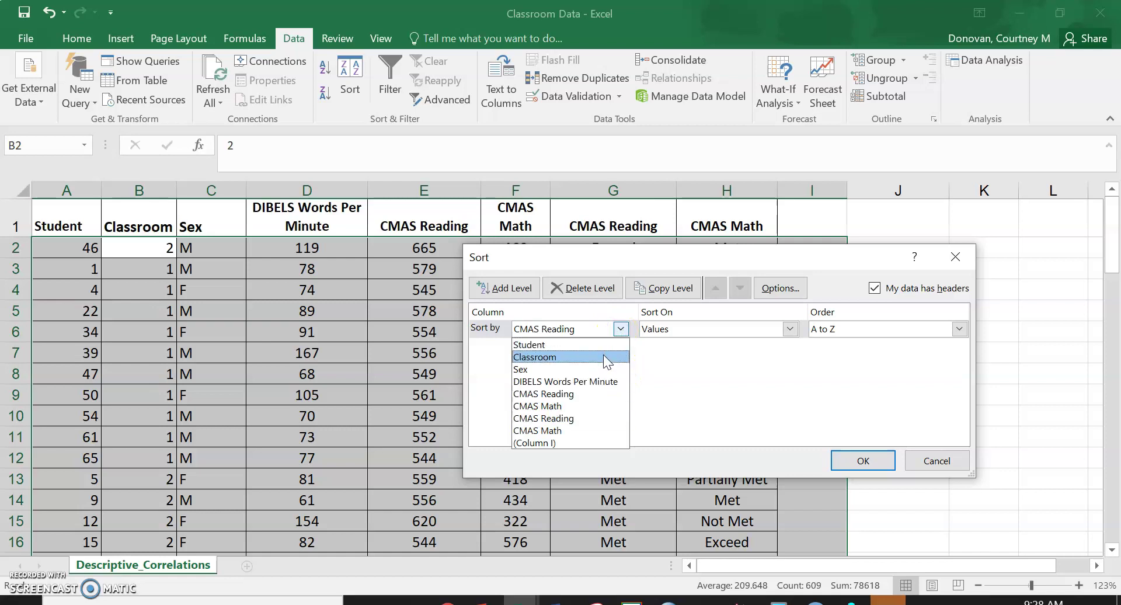
click(603, 357)
click(858, 460)
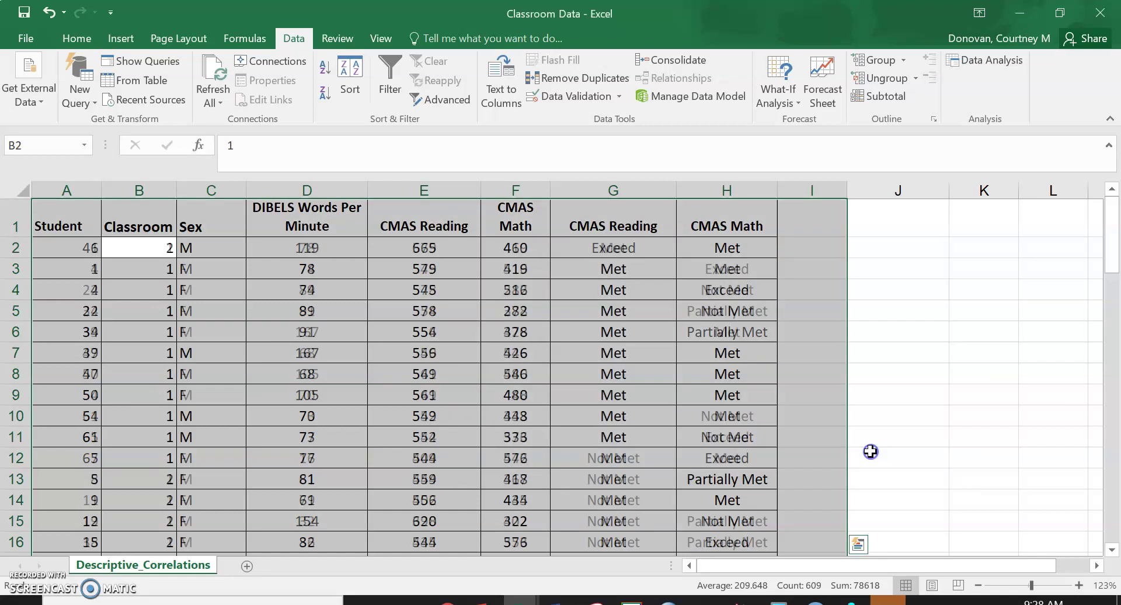
Step: Fill the classroom 1 rows with light green
click(169, 246)
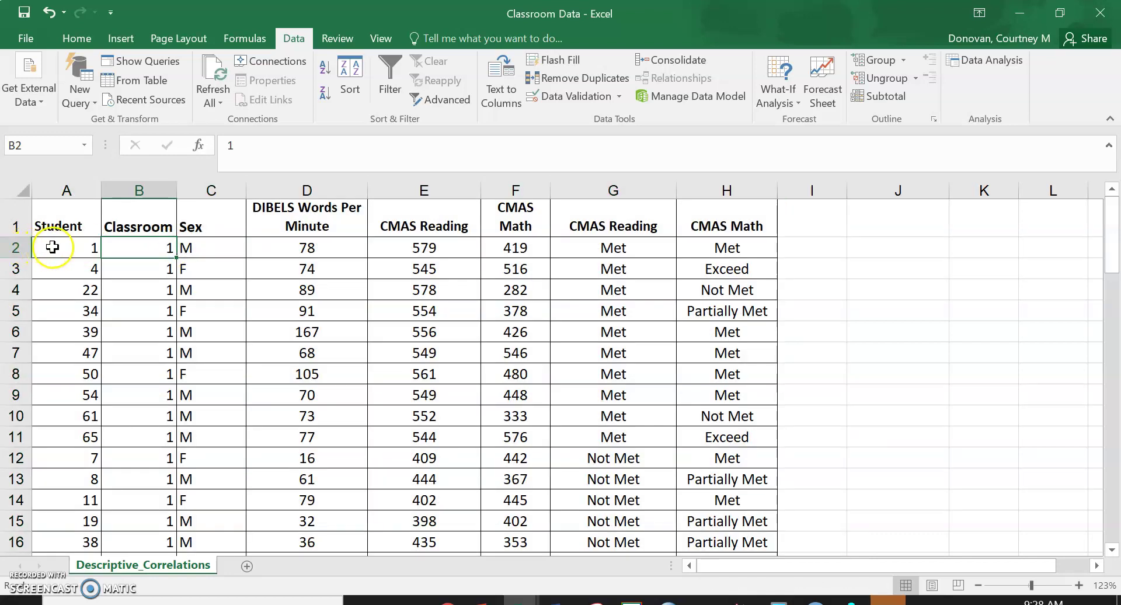
drag(17, 247, 40, 438)
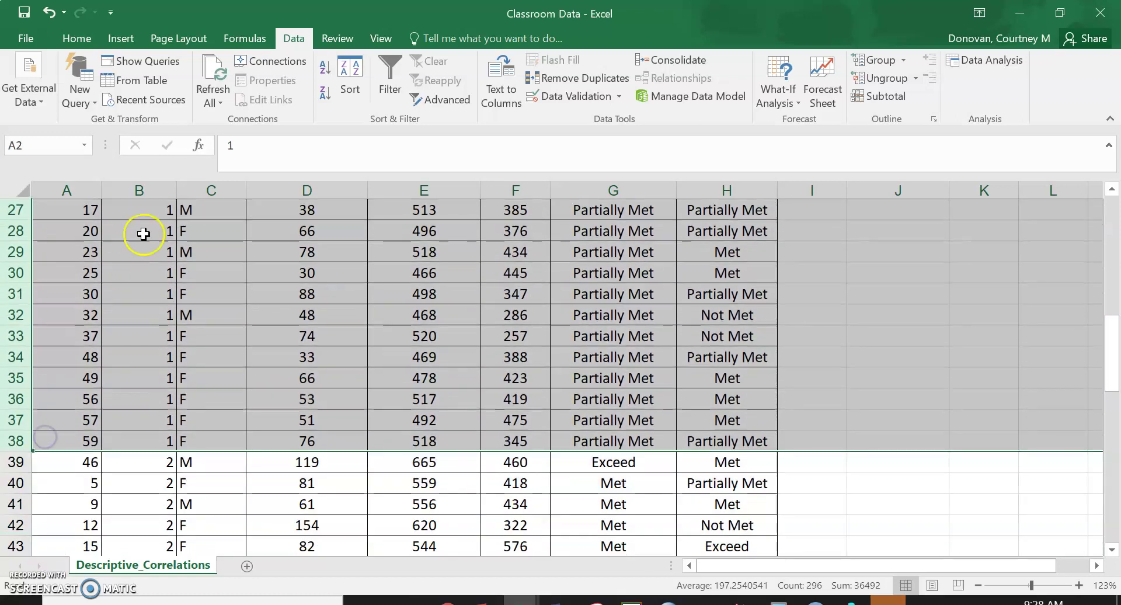
click(79, 38)
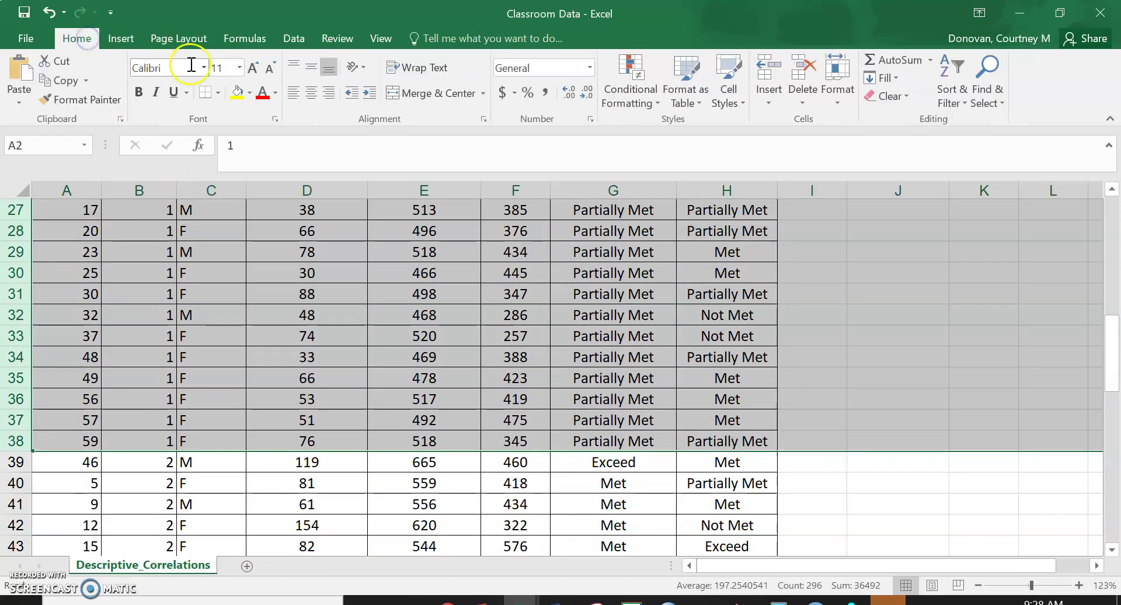
click(250, 93)
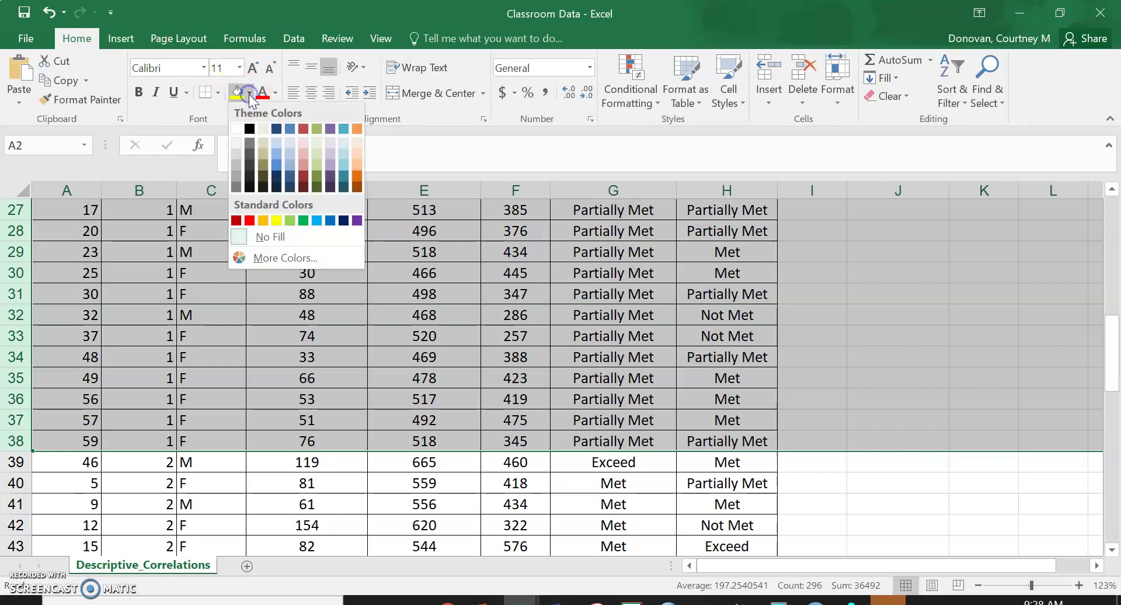
click(316, 143)
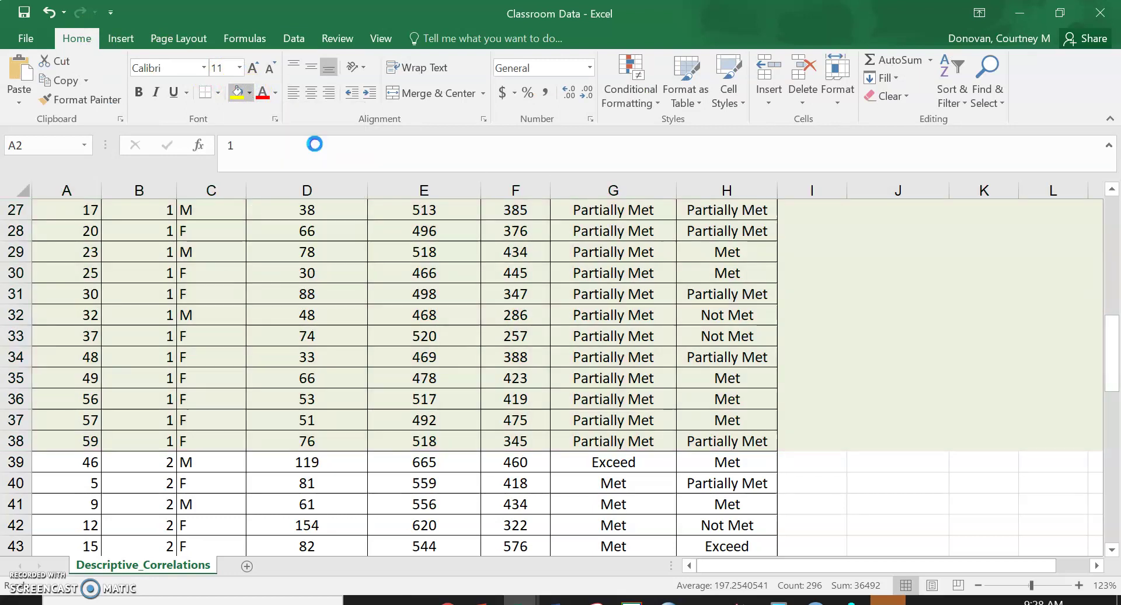
Step: Fill the classroom 2 records, A39:H76, with lavender
scroll(251, 283, down, 2)
scroll(251, 284, down, 10)
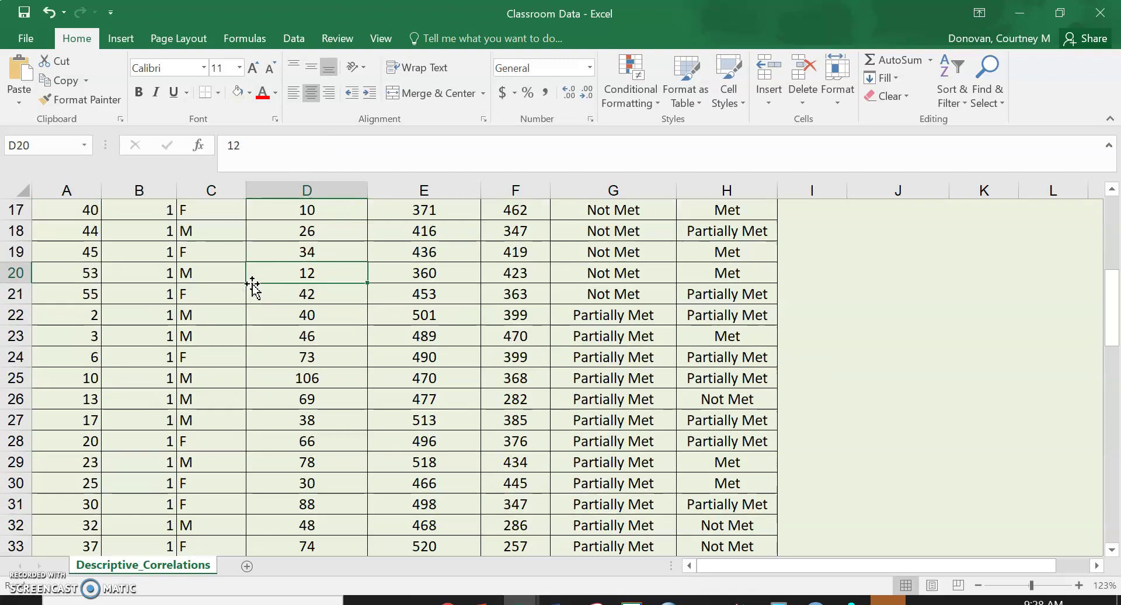
click(251, 283)
click(73, 316)
drag(72, 316, 726, 502)
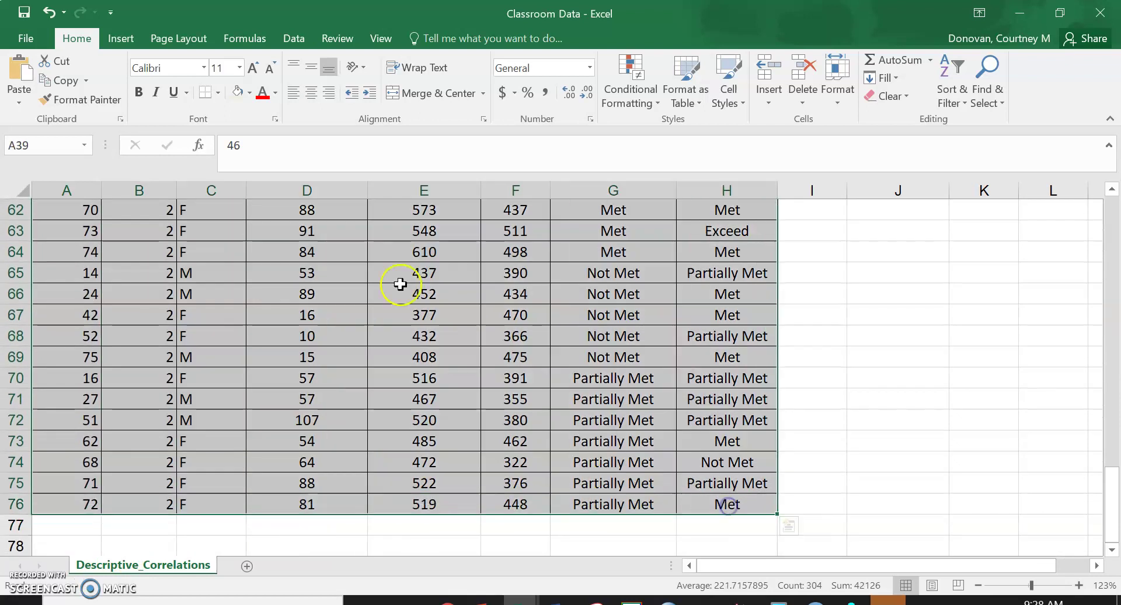
click(249, 92)
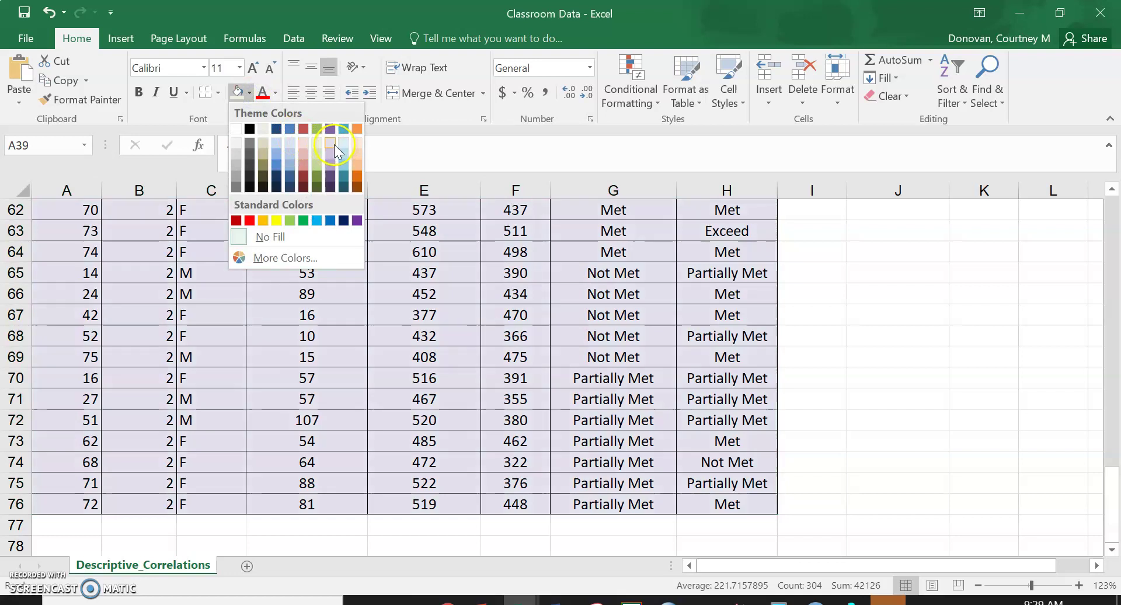
click(334, 145)
scroll(332, 222, up, 10)
click(329, 245)
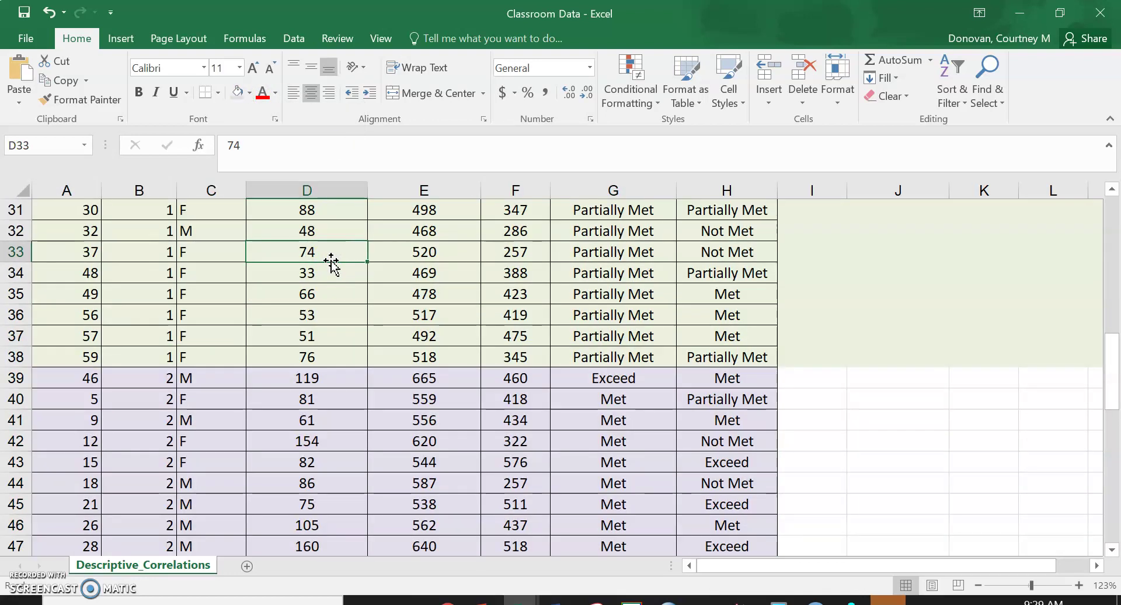
Step: Select classroom 1's DIBELS Words Per Minute scores in D2:D38 and copy them
scroll(331, 260, up, 6)
click(331, 260)
scroll(331, 260, up, 5)
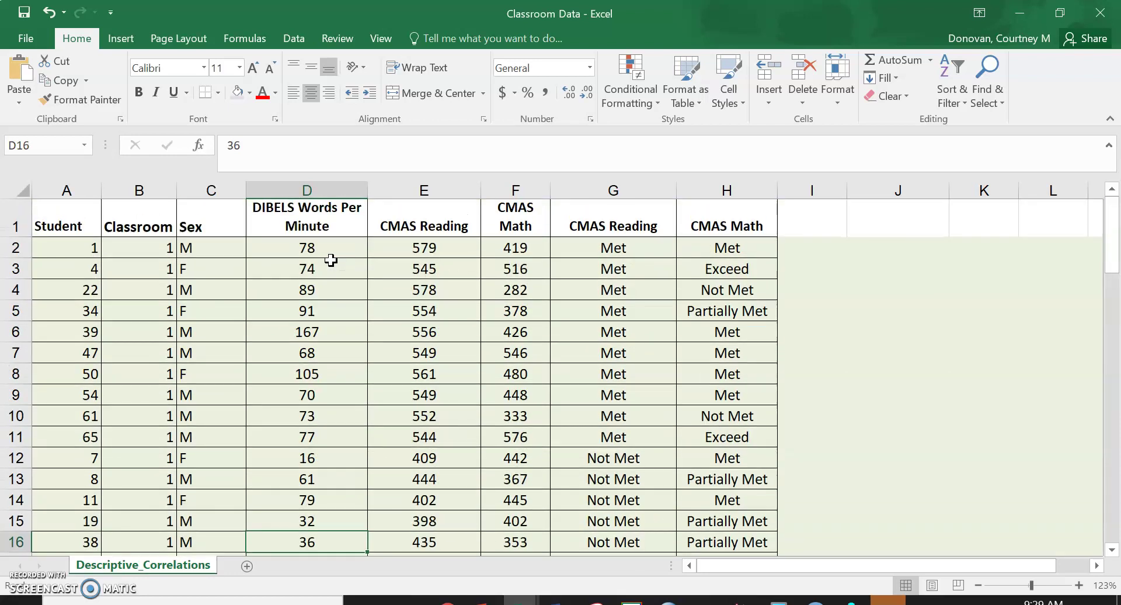
click(325, 218)
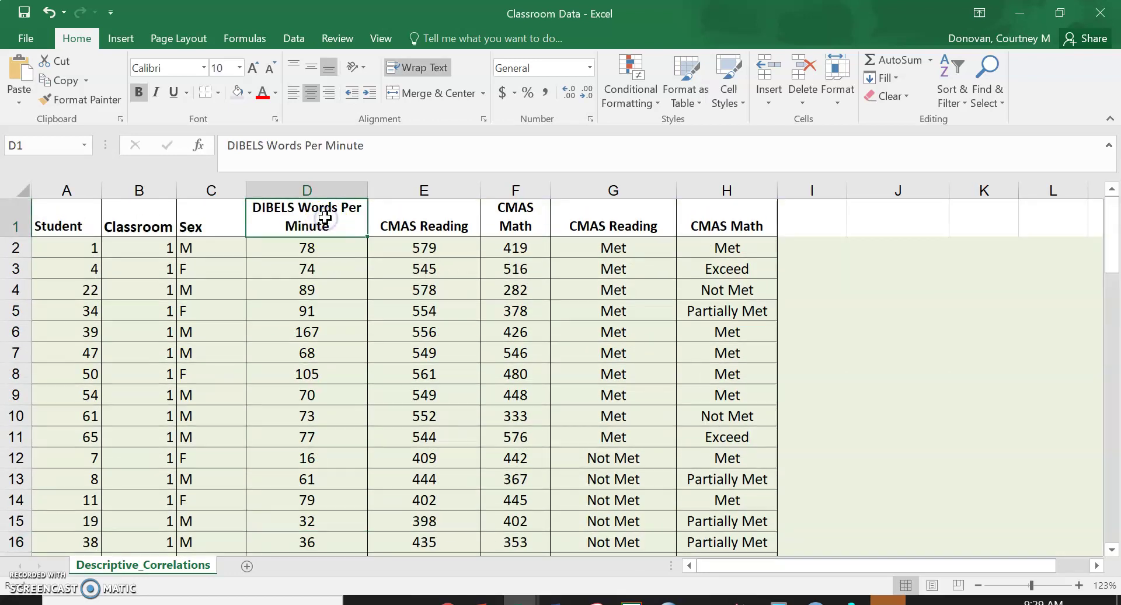
click(324, 249)
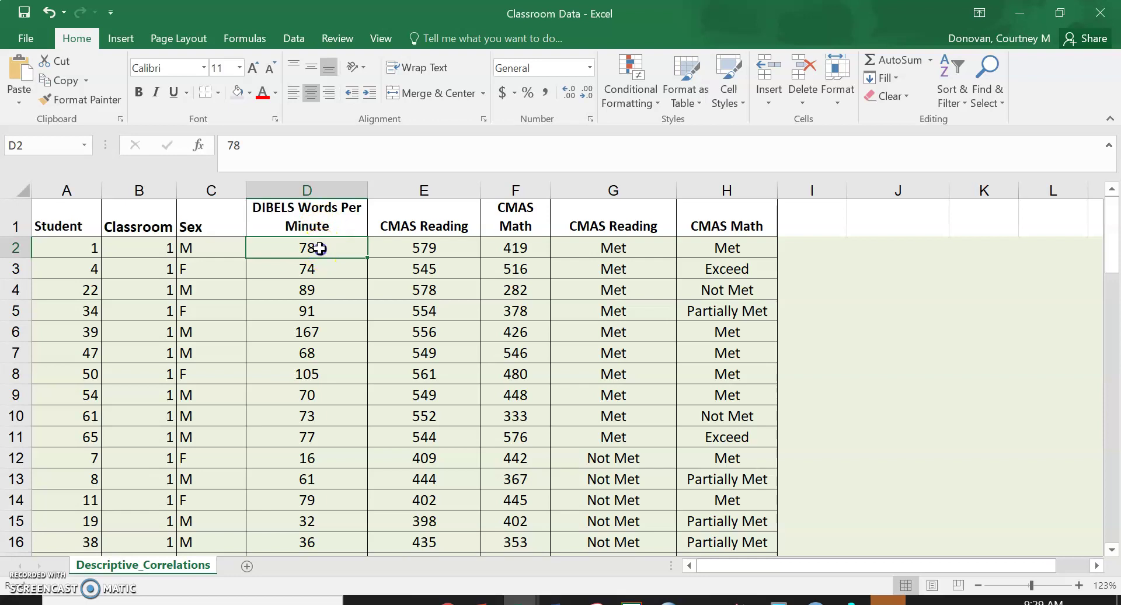
drag(320, 249, 317, 308)
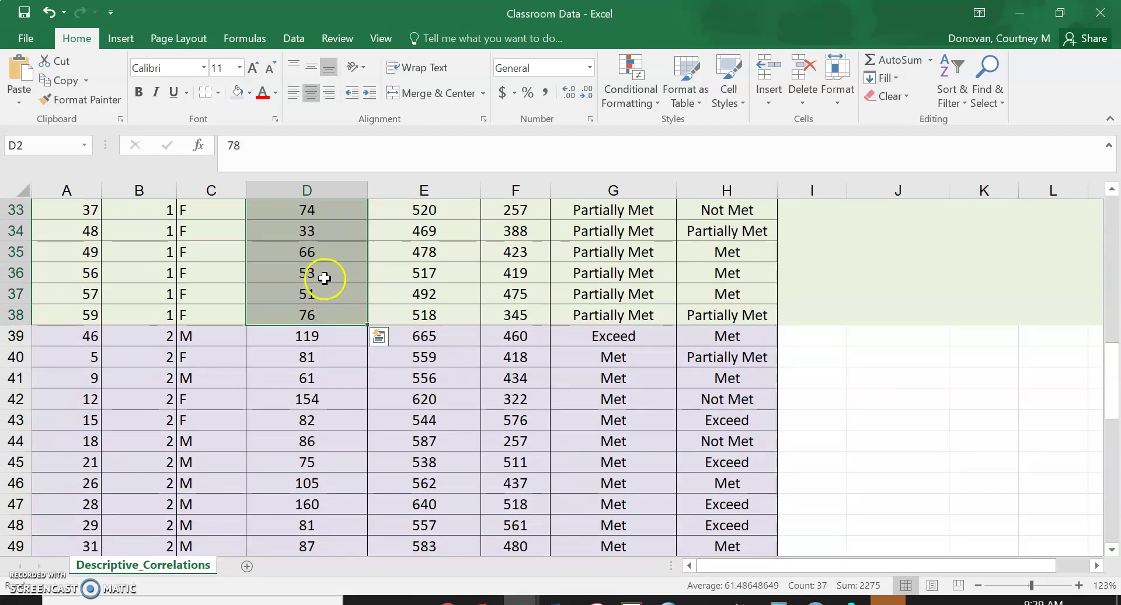
key(ctrl+c)
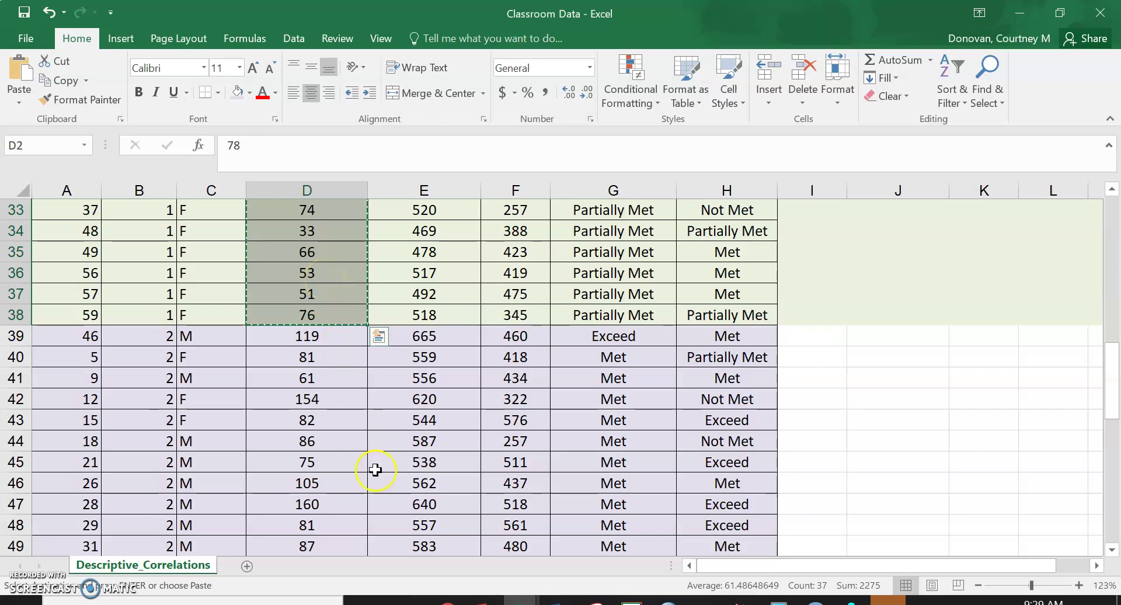
right_click(317, 278)
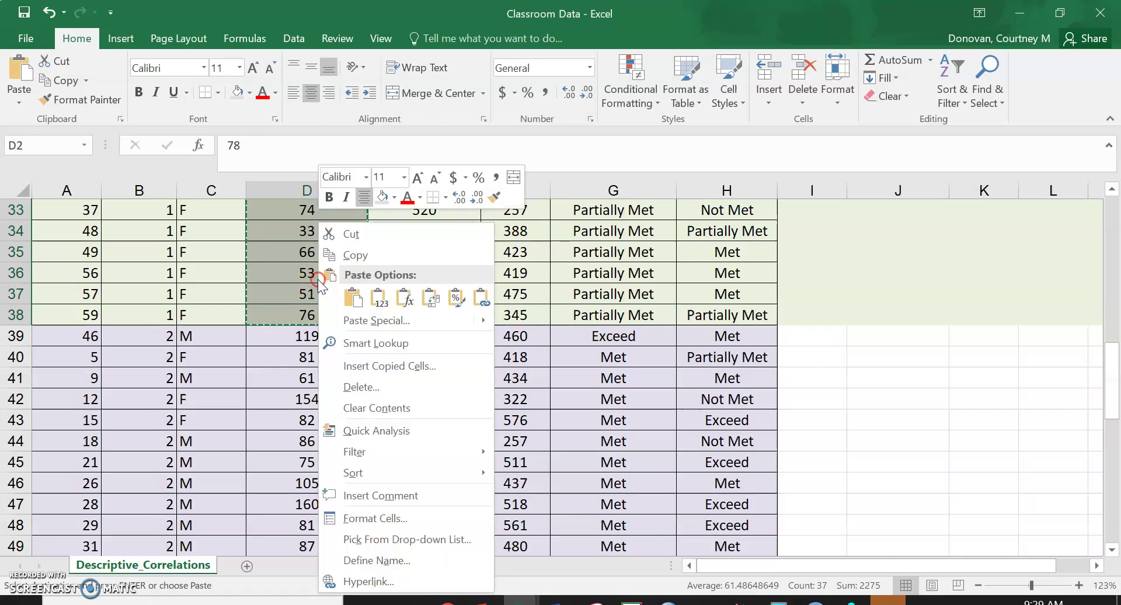
click(355, 257)
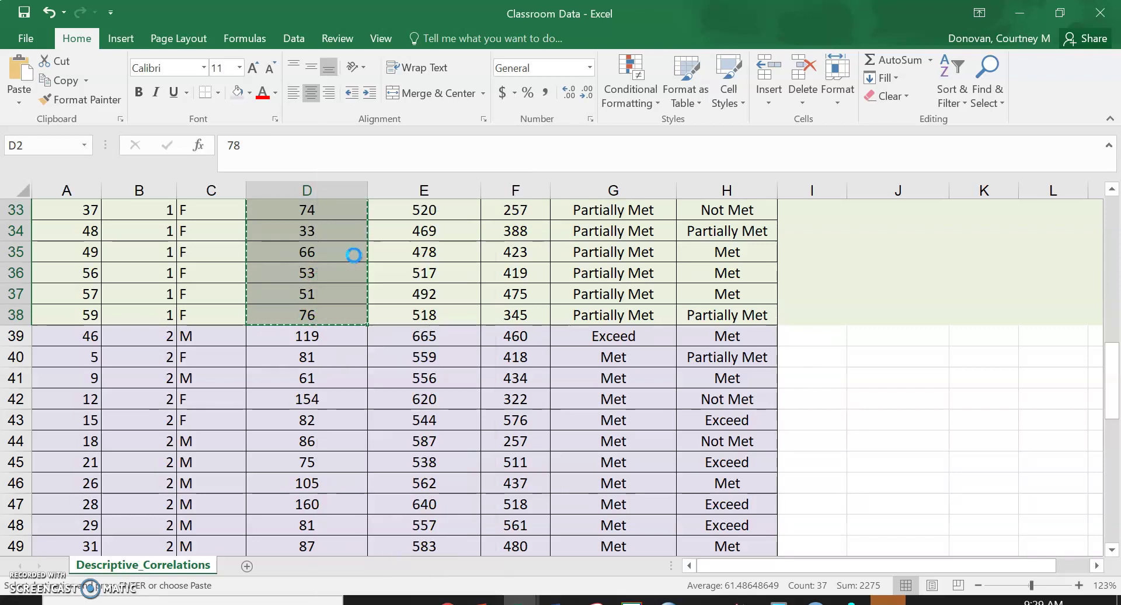
scroll(353, 257, up, 11)
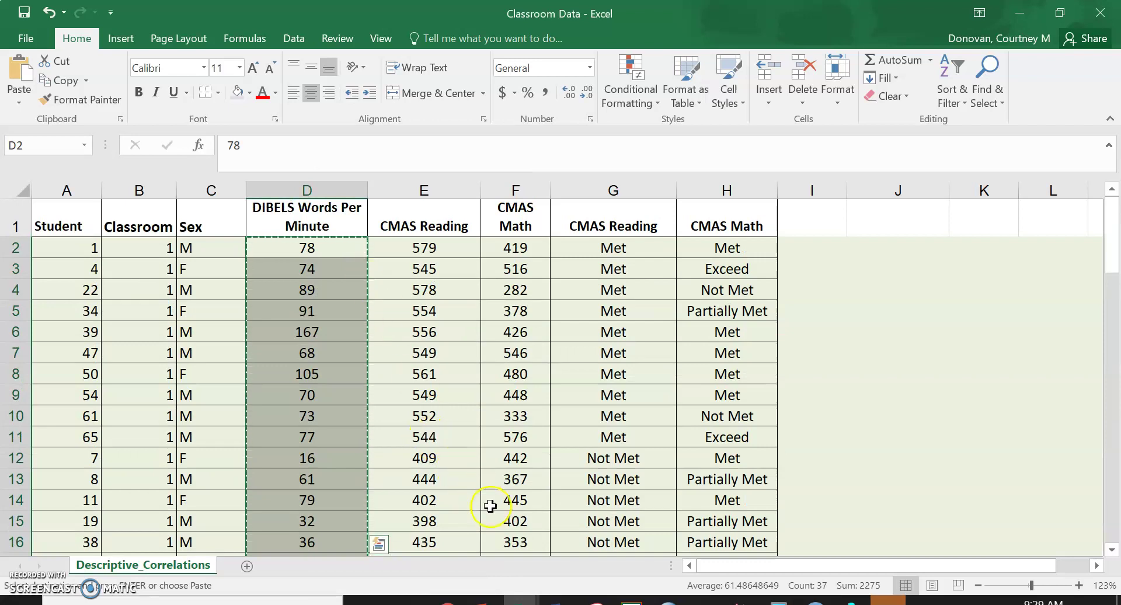
Step: Paste the 37 classroom 1 DIBELS scores into the t-test workbook's Group 1 Data column at B2
mouse_move(515, 602)
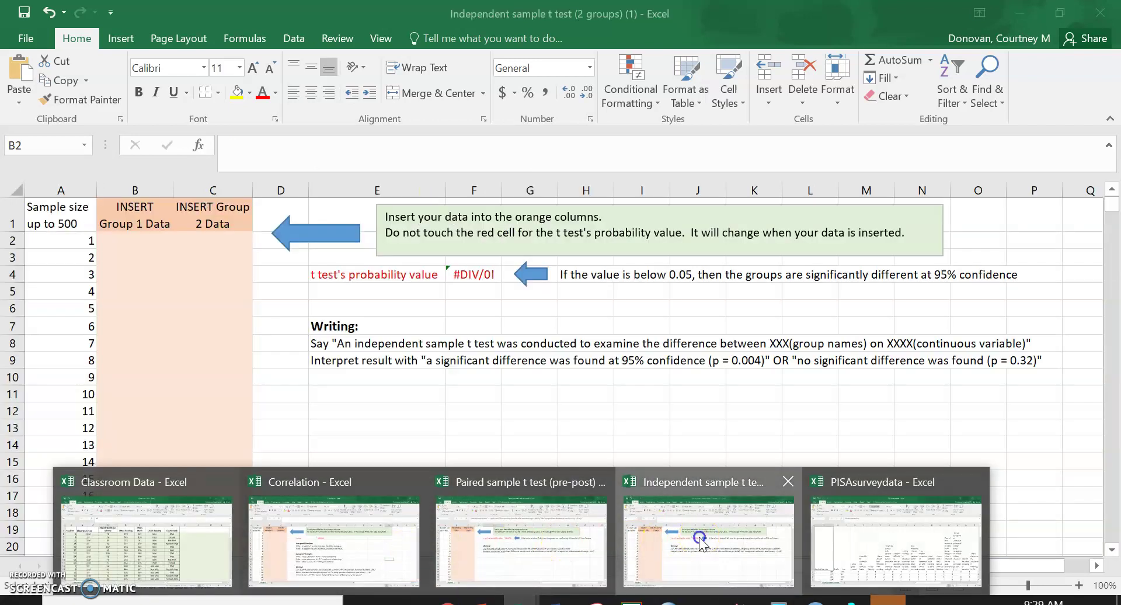
click(700, 540)
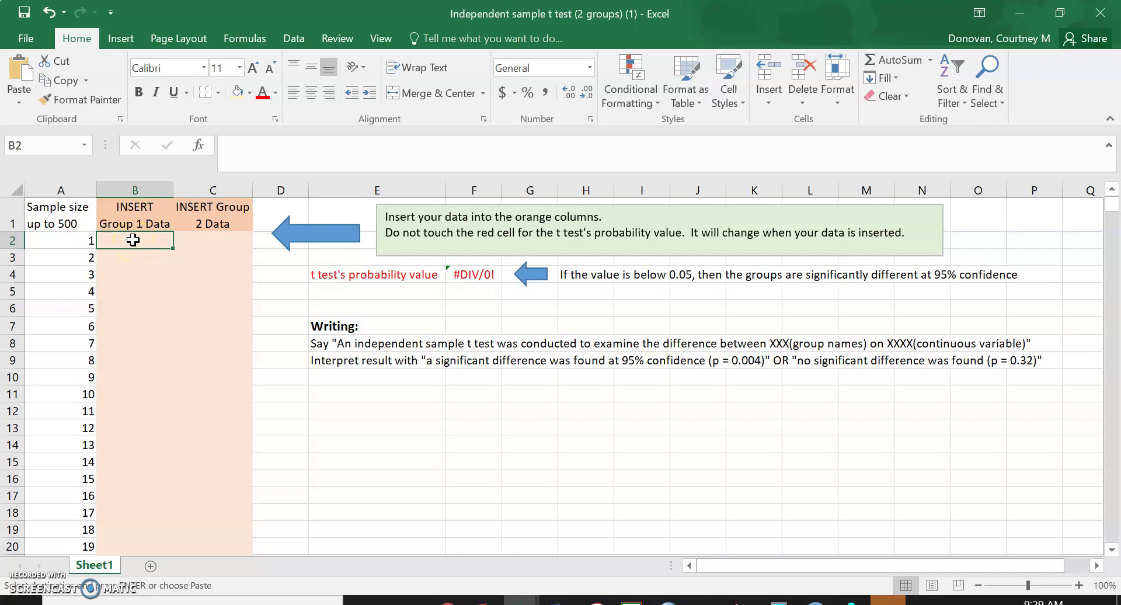
key(ctrl+v)
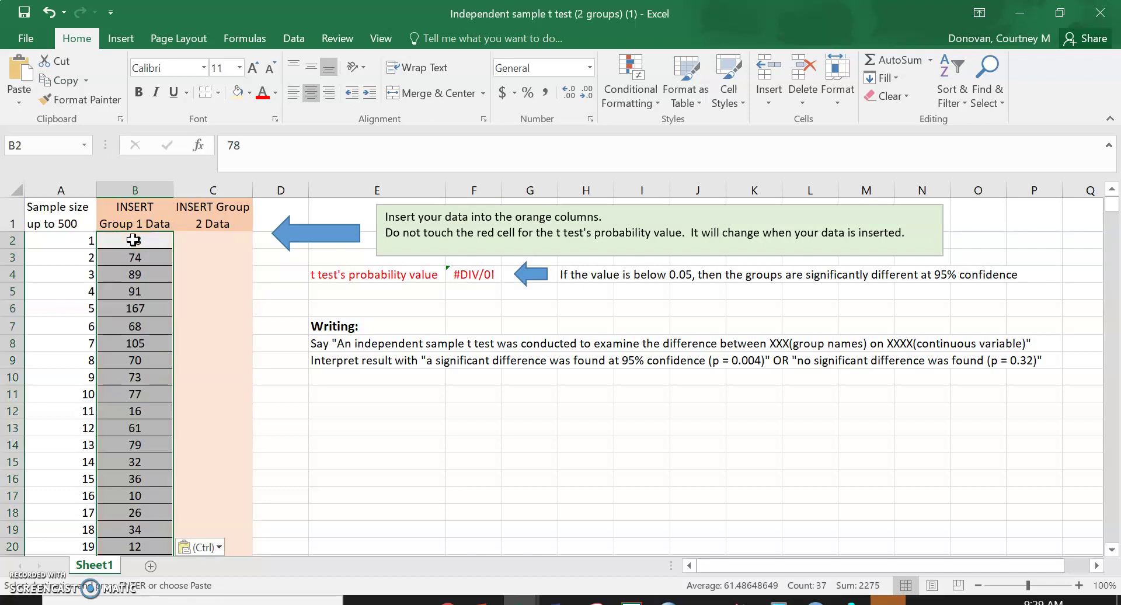
click(202, 241)
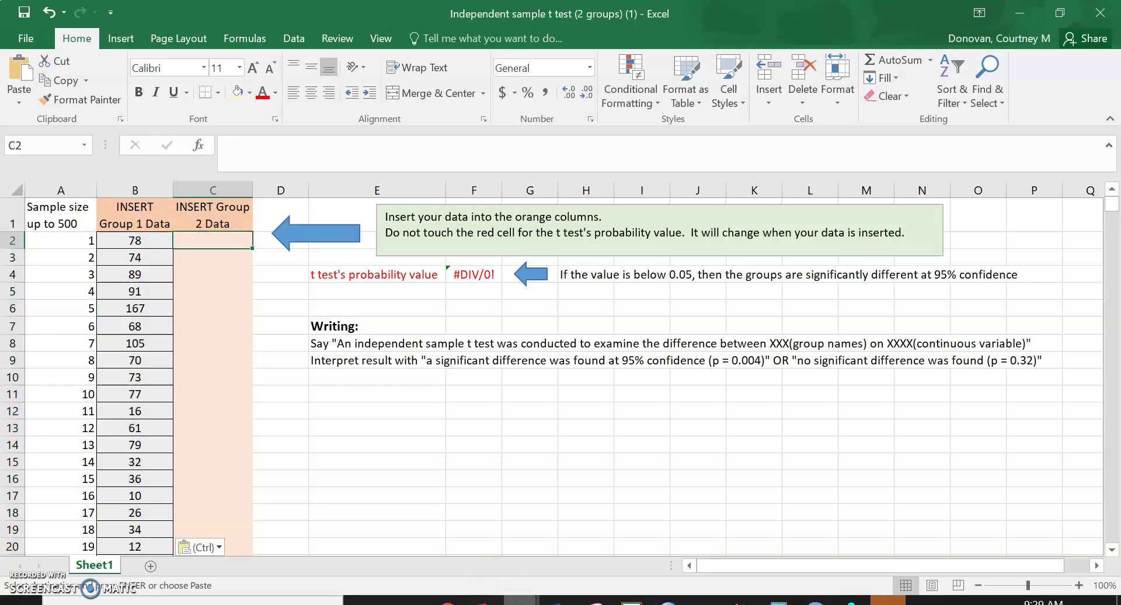
Step: Copy classroom 2's DIBELS scores from D39:D76 in Classroom Data, then switch workbooks again
mouse_move(522, 600)
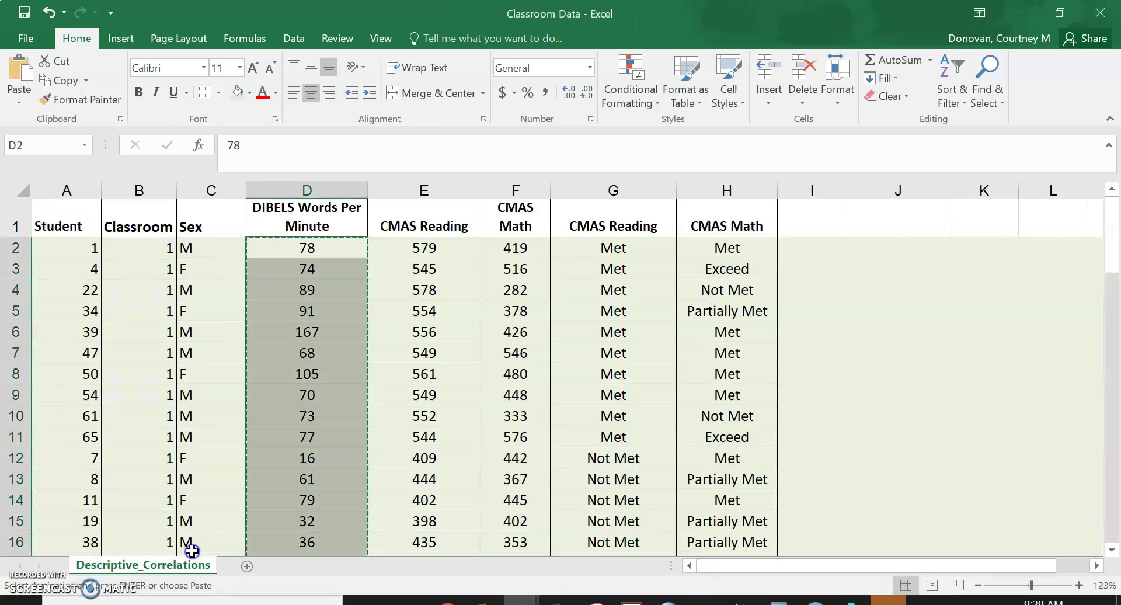
click(193, 552)
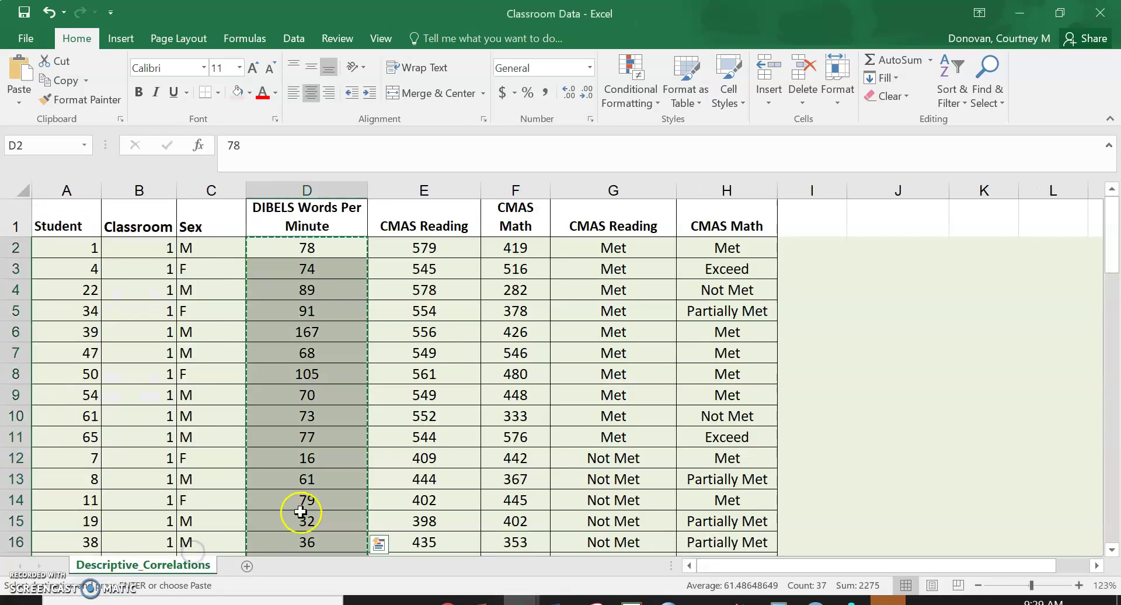
click(303, 516)
key(Down)
key(Down)
key(Down)
key(Down)
key(Down)
key(Down)
key(Down)
key(Down)
key(Down)
key(Down)
key(Down)
key(Down)
key(Down)
key(Down)
key(Down)
key(Down)
key(Down)
key(Down)
key(Down)
key(Down)
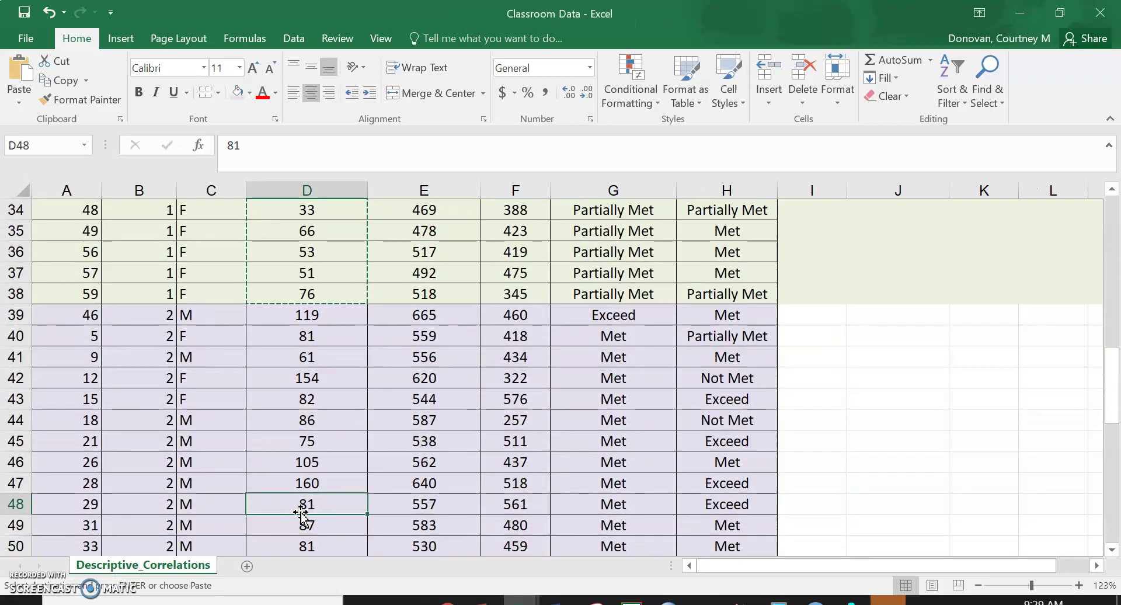
drag(293, 319, 312, 509)
key(ctrl+v)
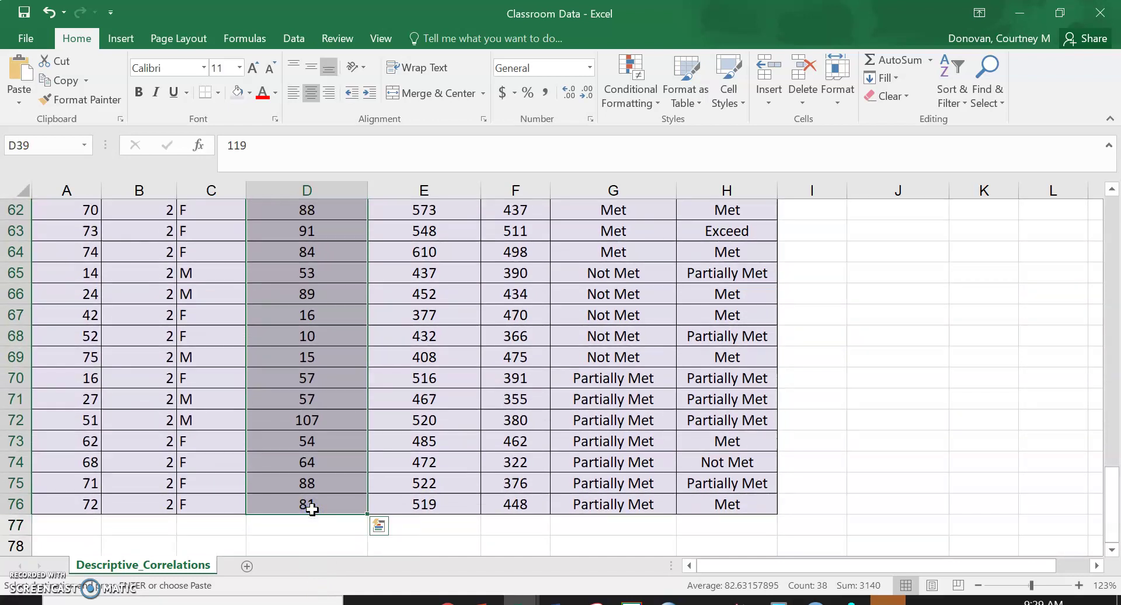
click(520, 600)
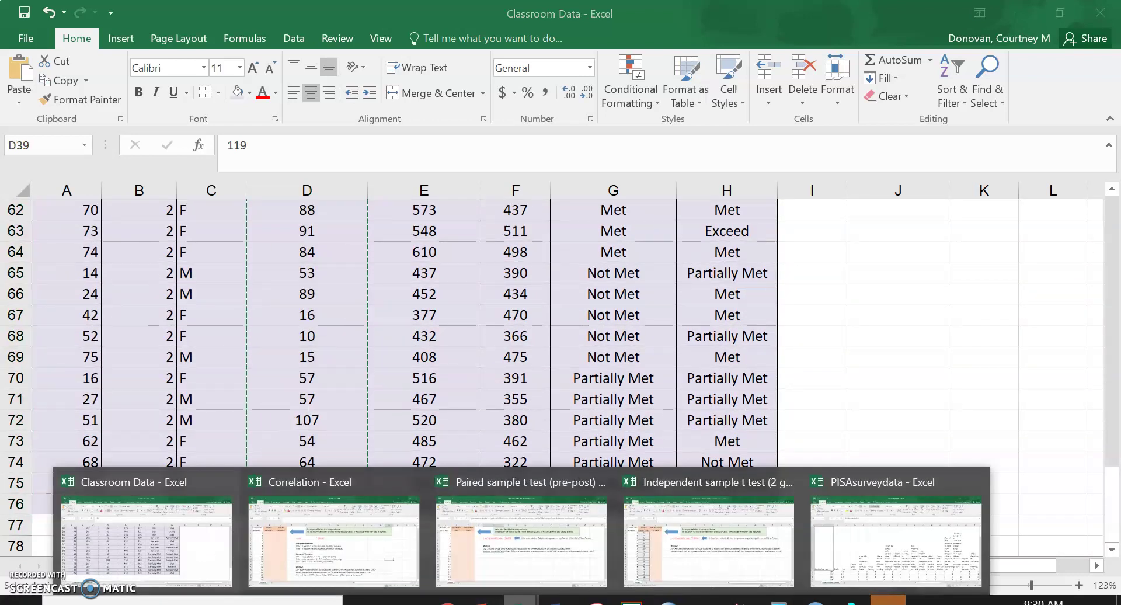
click(893, 540)
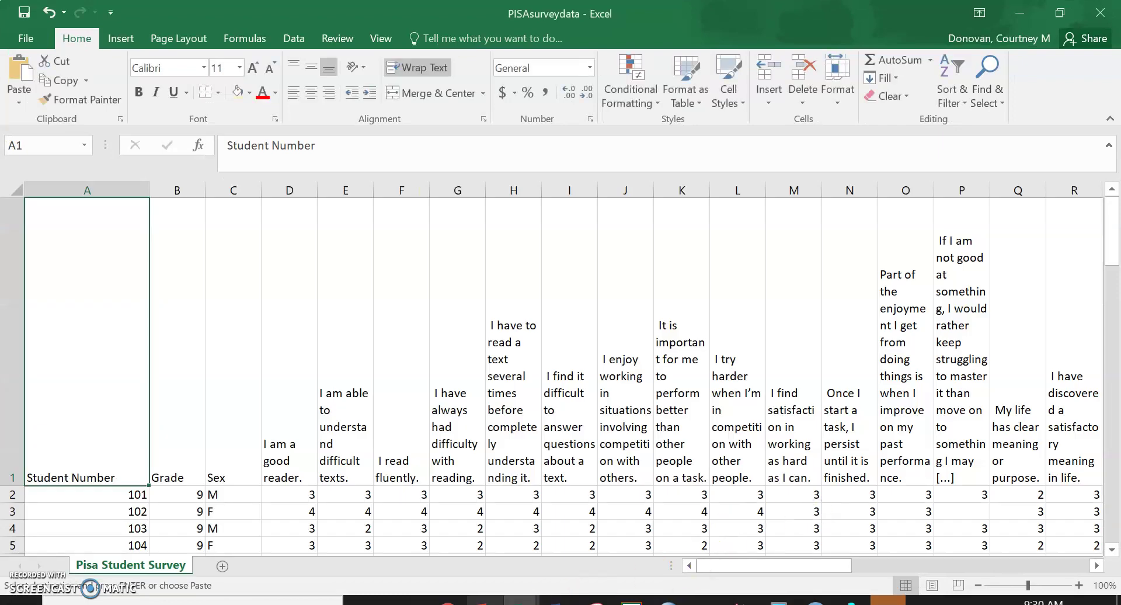
Step: Paste classroom 2's scores into Group 2 Data and check the T.TEST probability of 0.004873
click(660, 540)
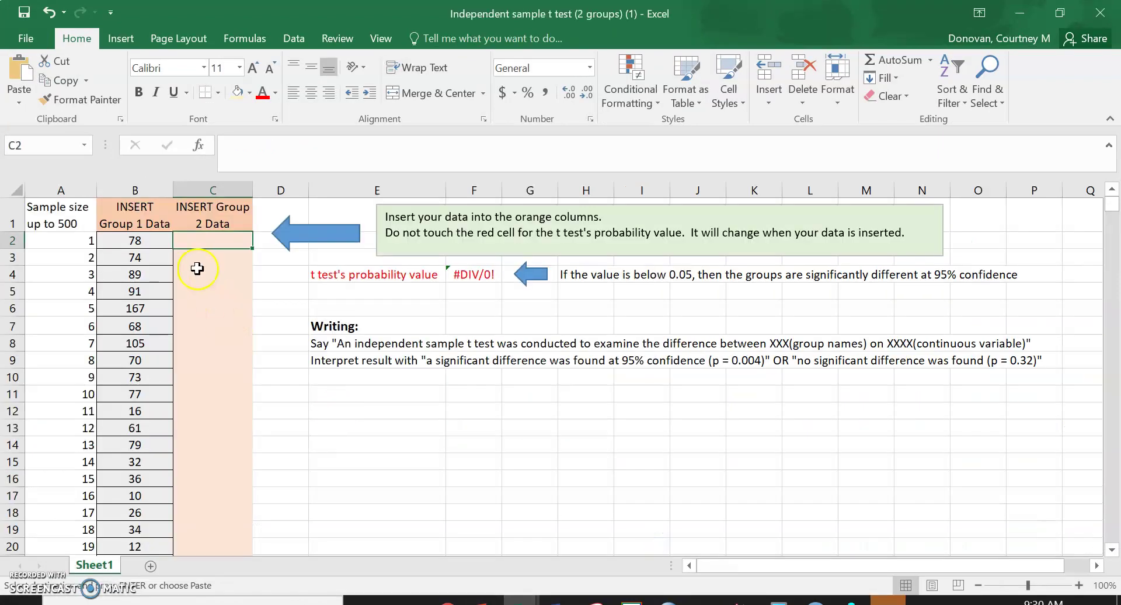
key(ctrl+v)
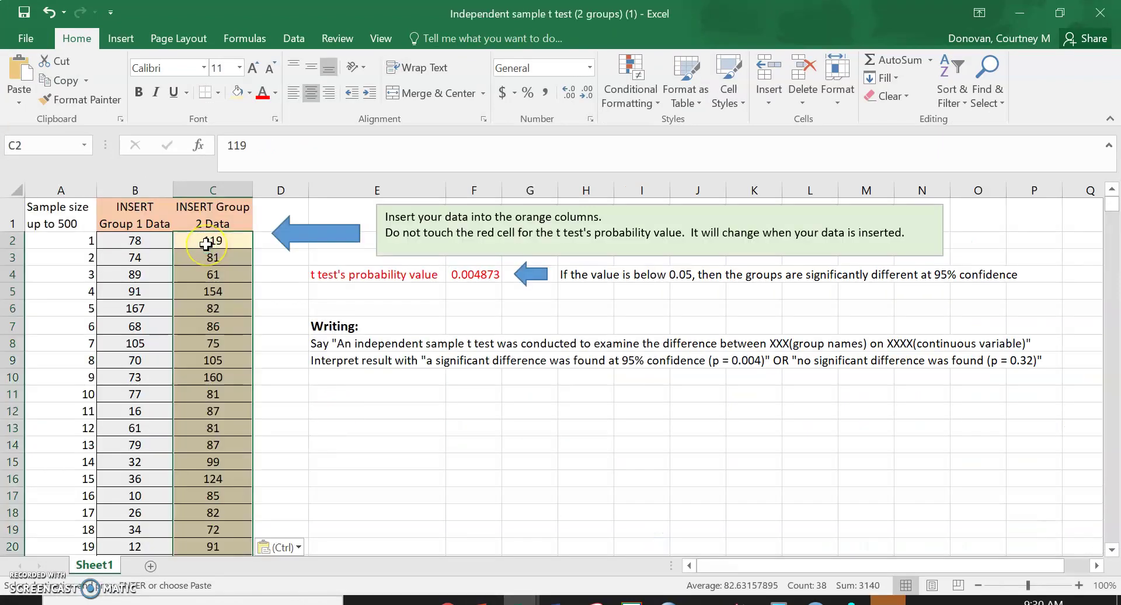
click(279, 273)
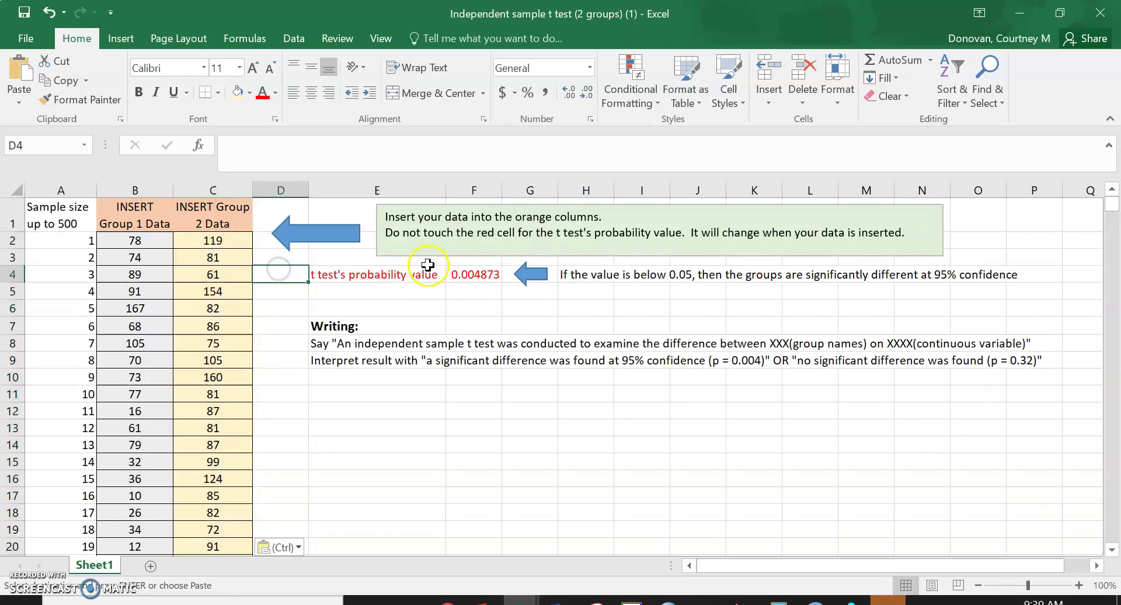
click(460, 272)
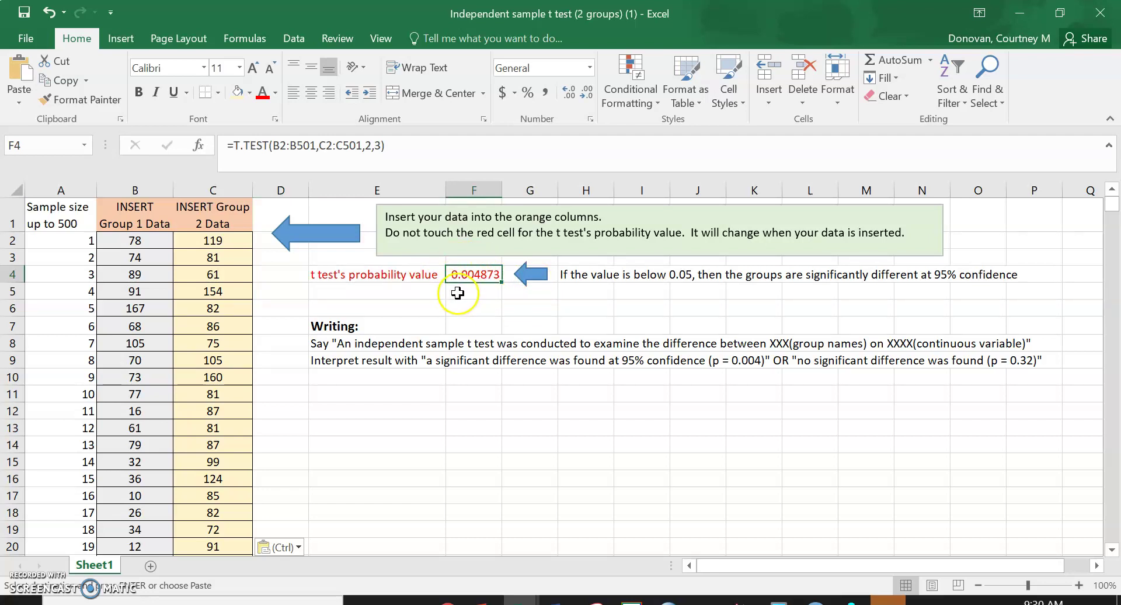
click(1079, 585)
click(1078, 585)
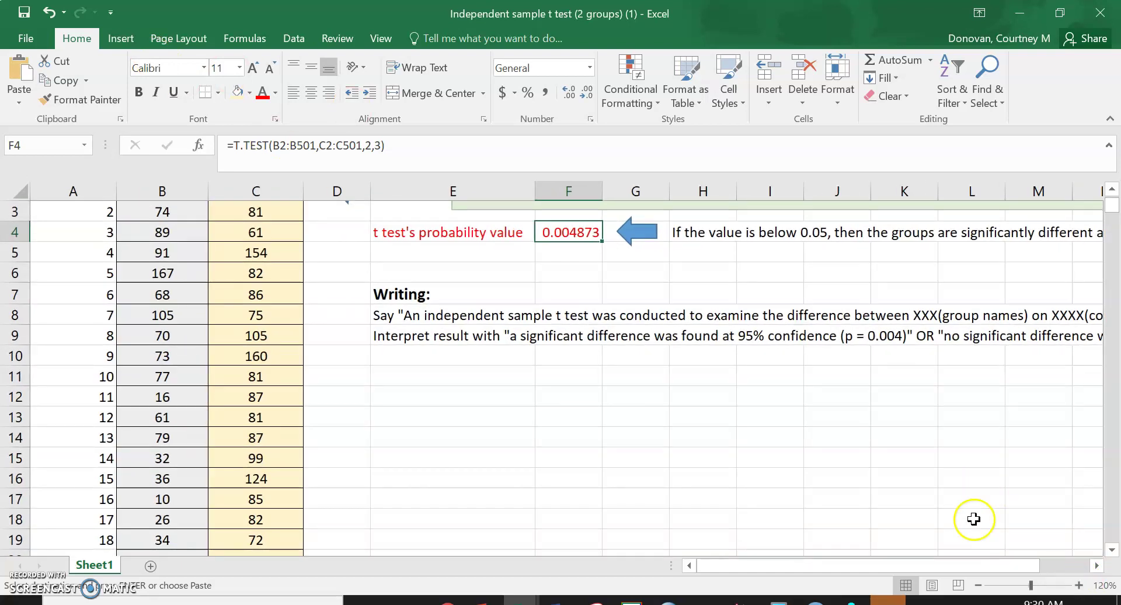
drag(908, 565, 971, 565)
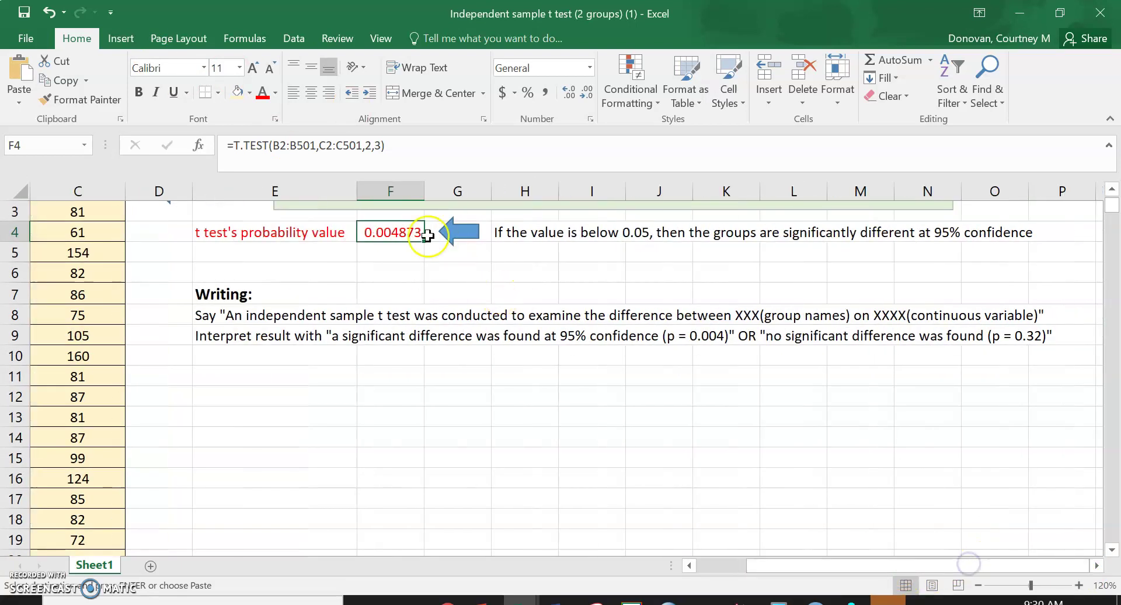
click(520, 235)
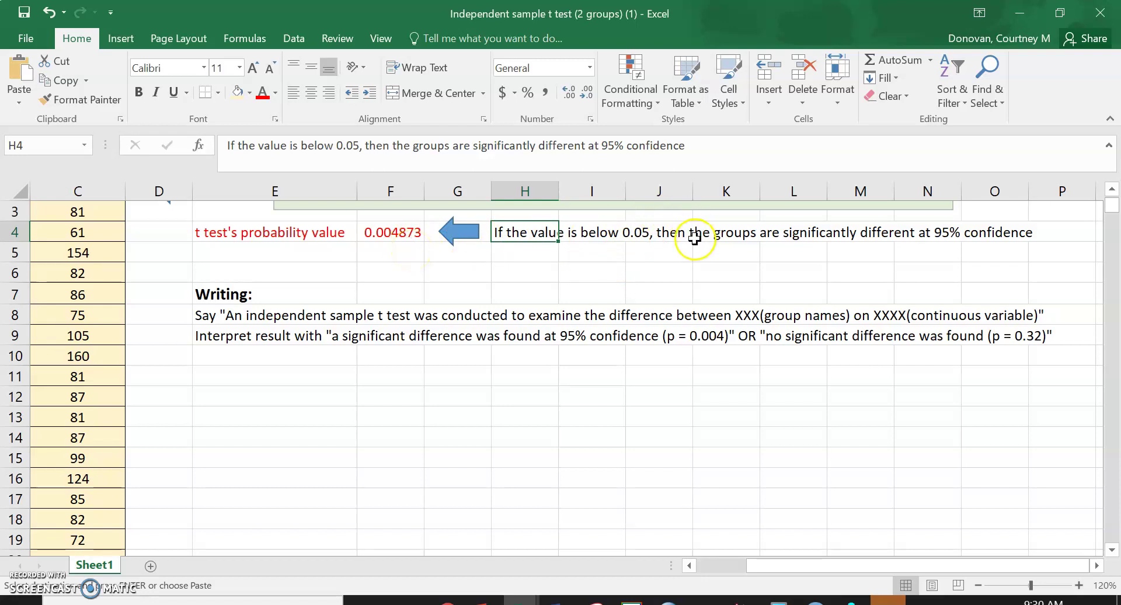
click(303, 375)
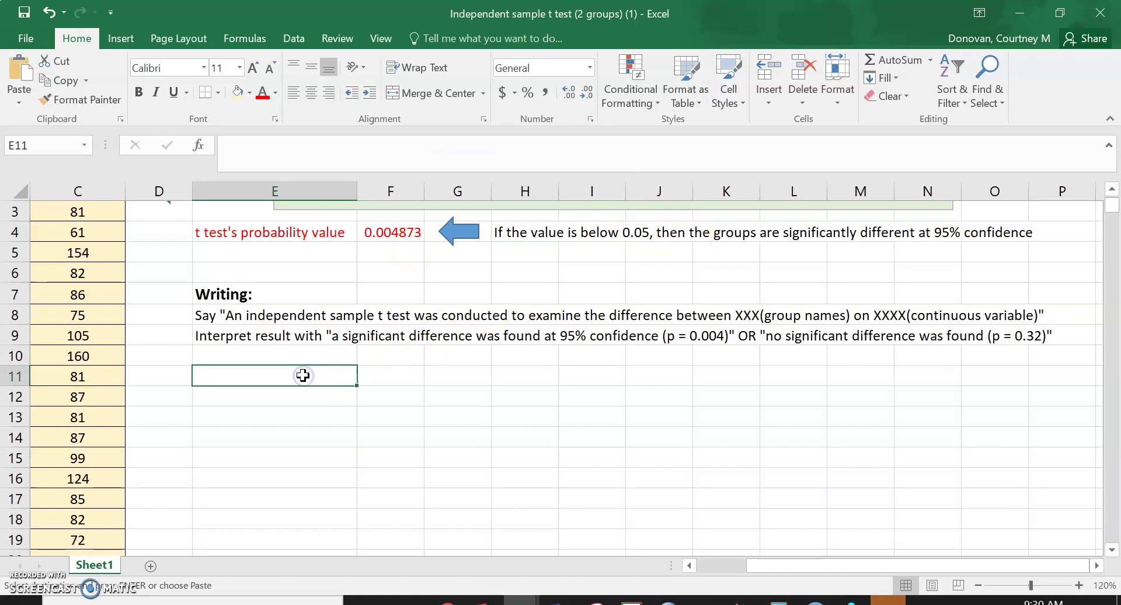
click(74, 327)
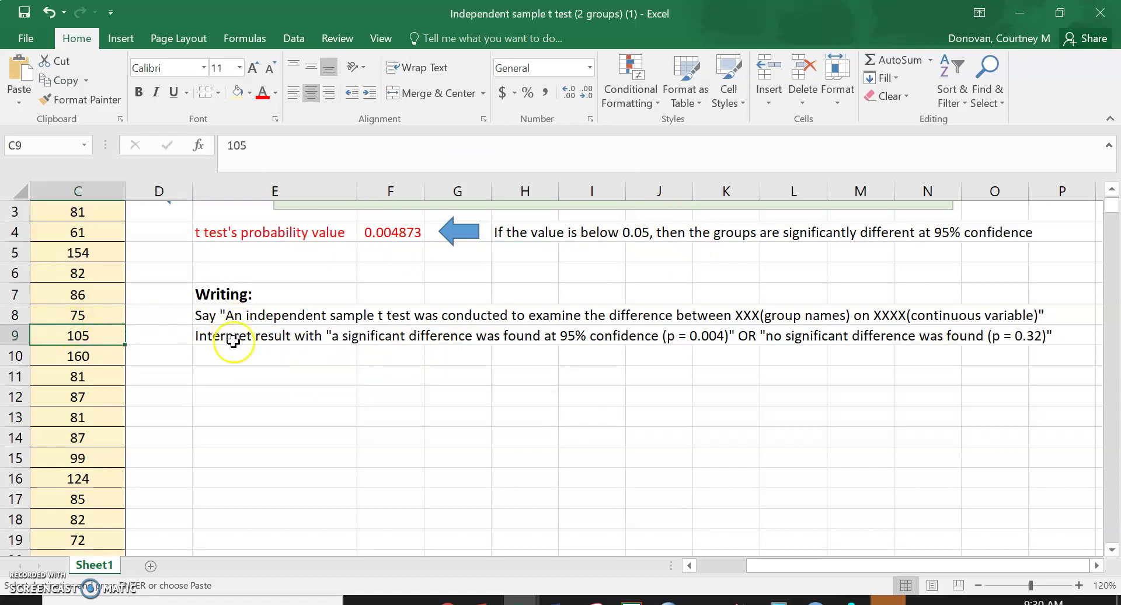
click(244, 314)
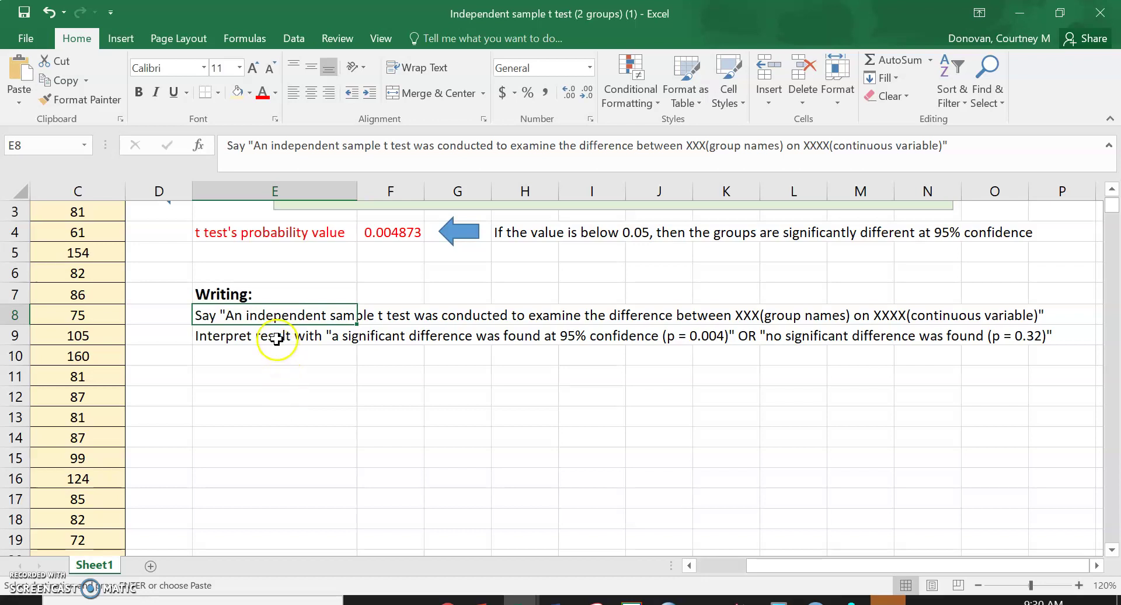
click(274, 373)
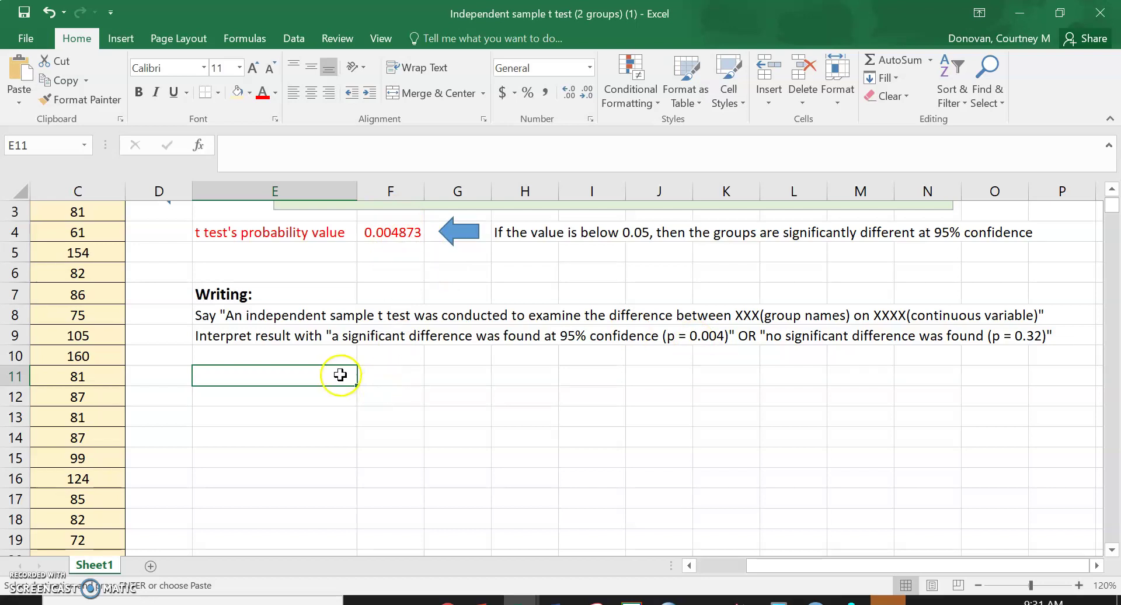
click(108, 404)
key(Left)
key(Left)
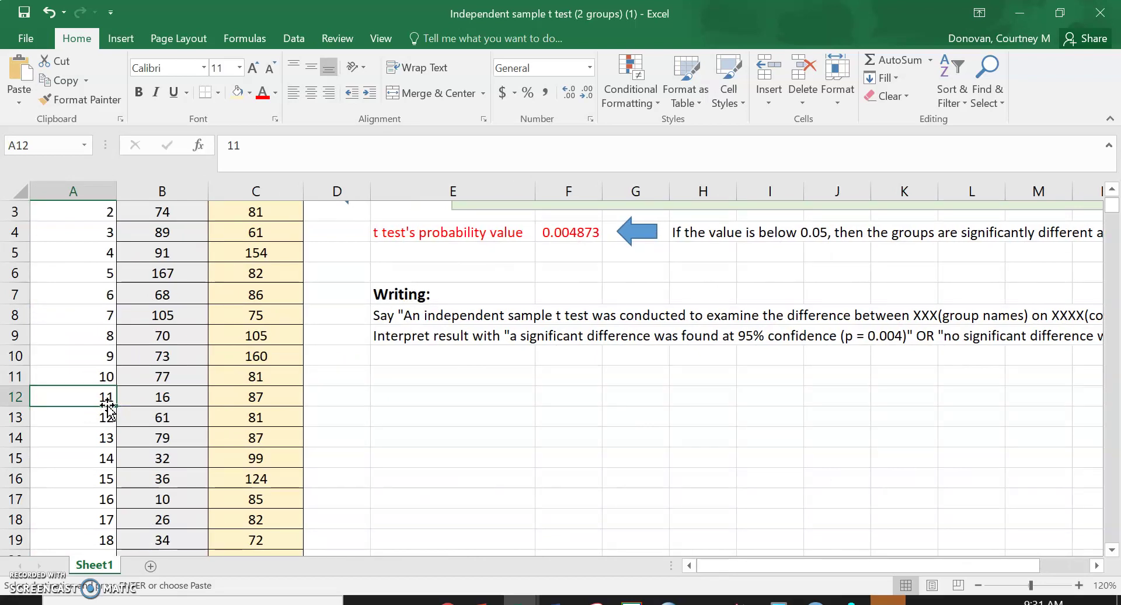
key(Page_Down)
key(Page_Down)
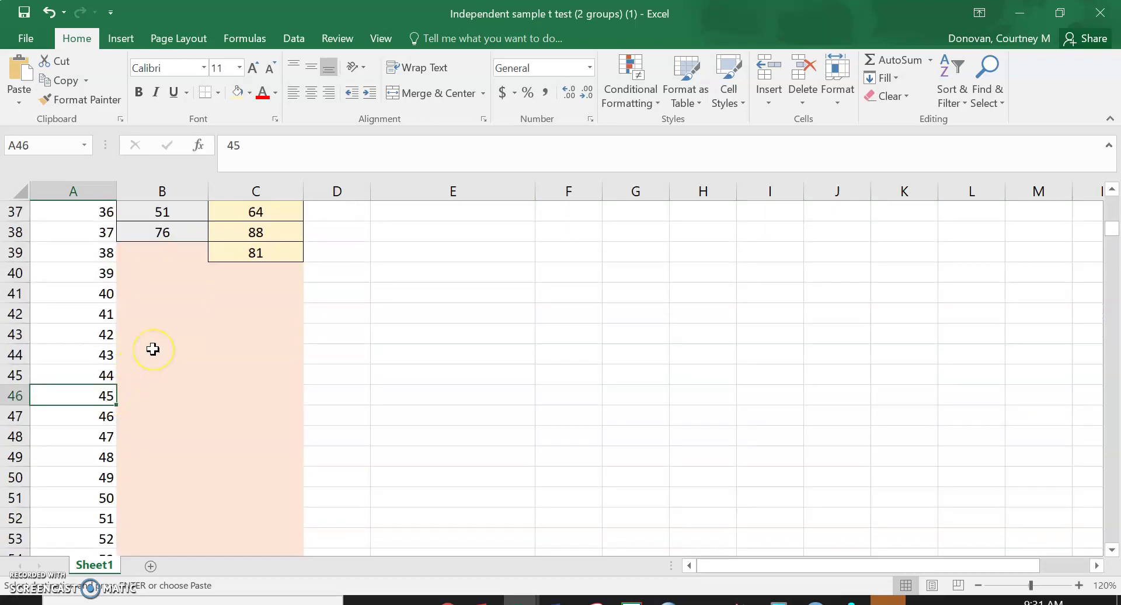
click(186, 235)
Step: Run Descriptive Statistics on the Group 1 scores B2:B38, without first-row labels, onto a new sheet
drag(178, 189, 161, 252)
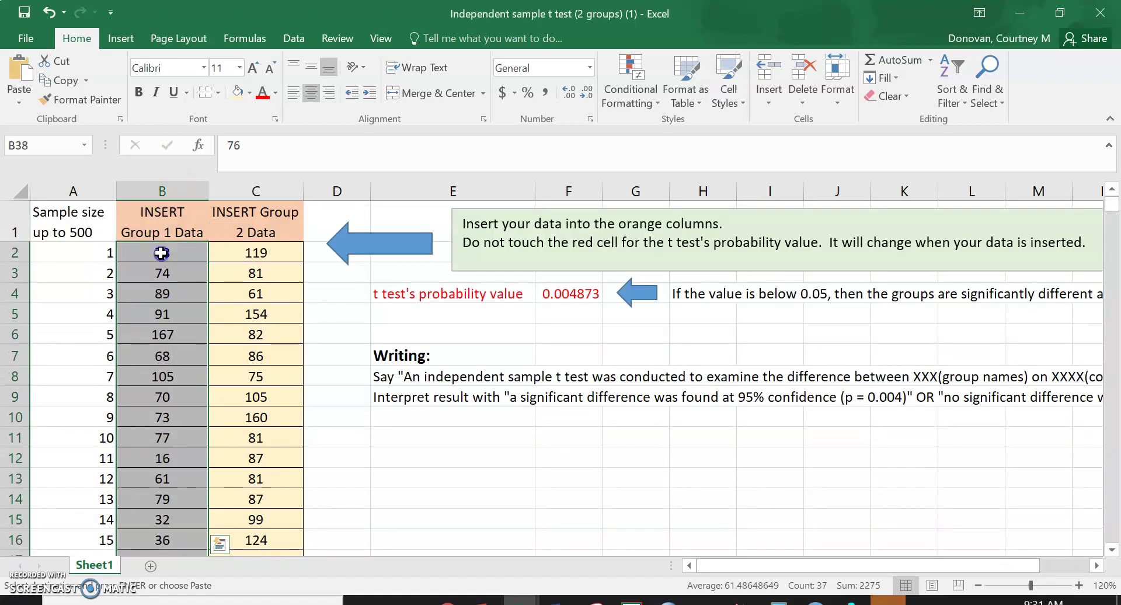
click(292, 38)
click(971, 61)
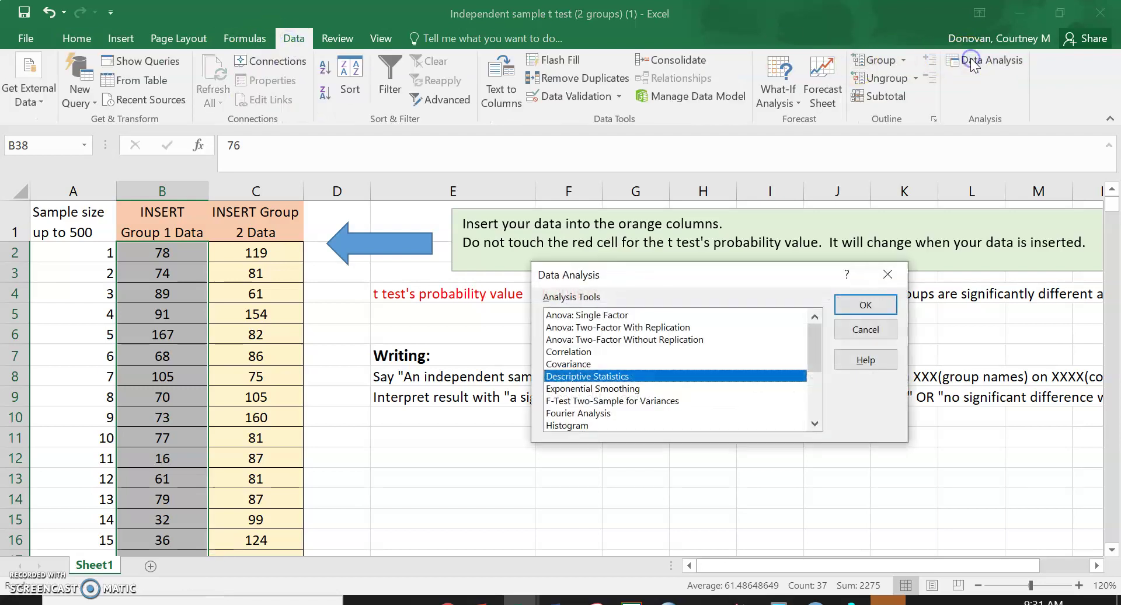
click(933, 232)
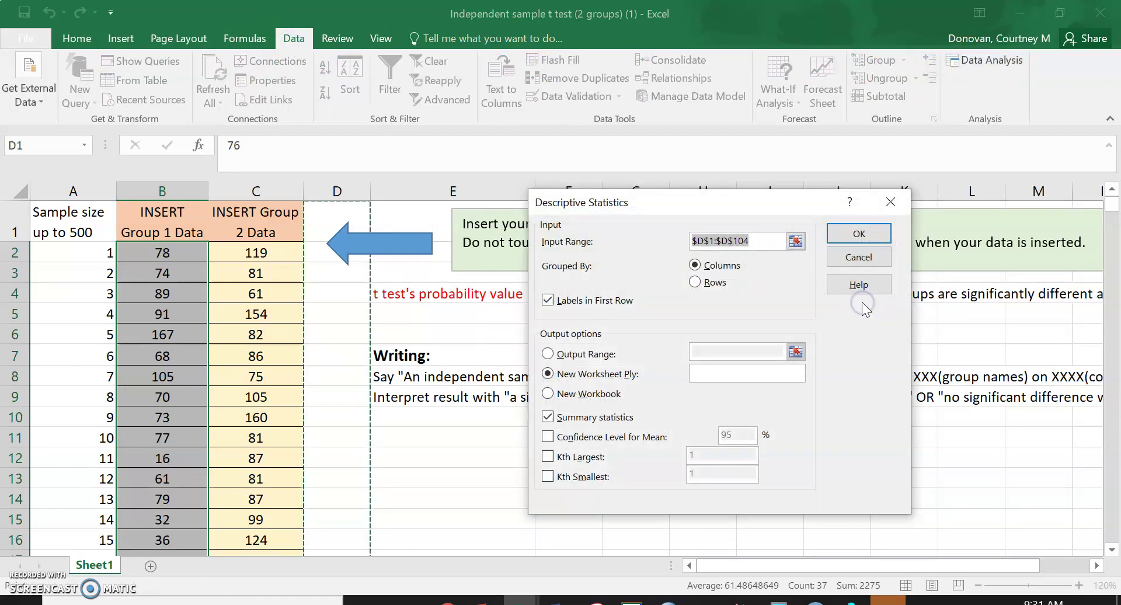
click(603, 302)
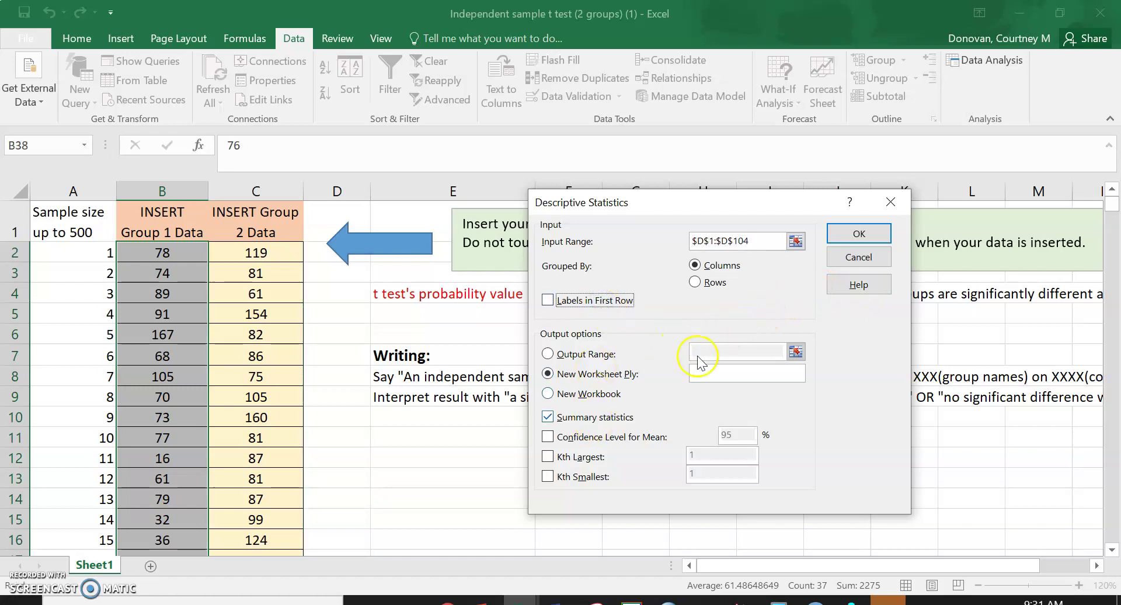
click(864, 232)
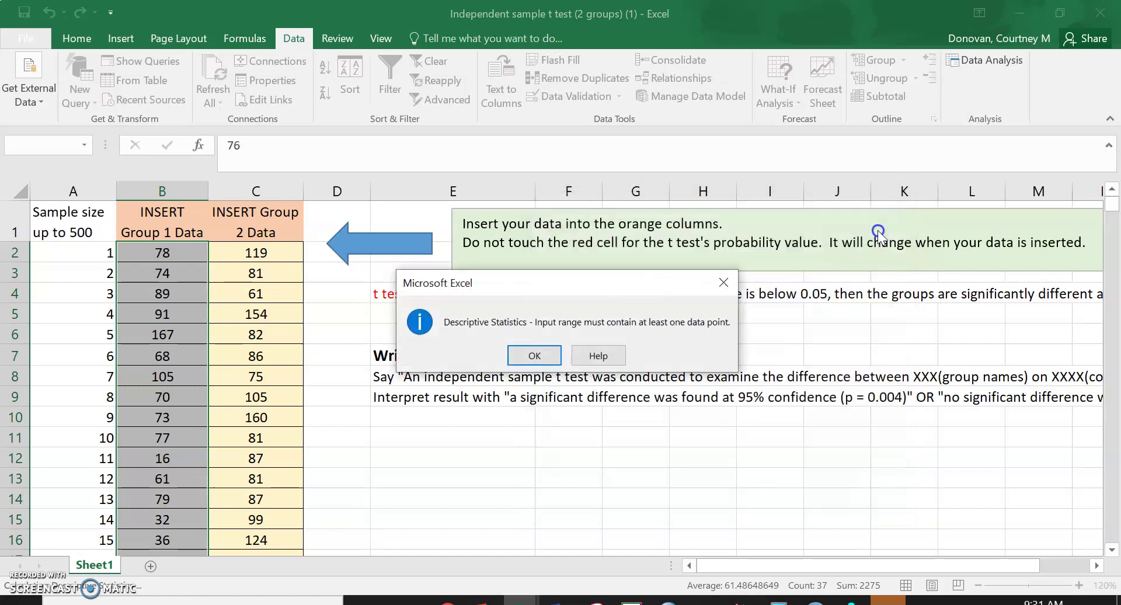
click(535, 355)
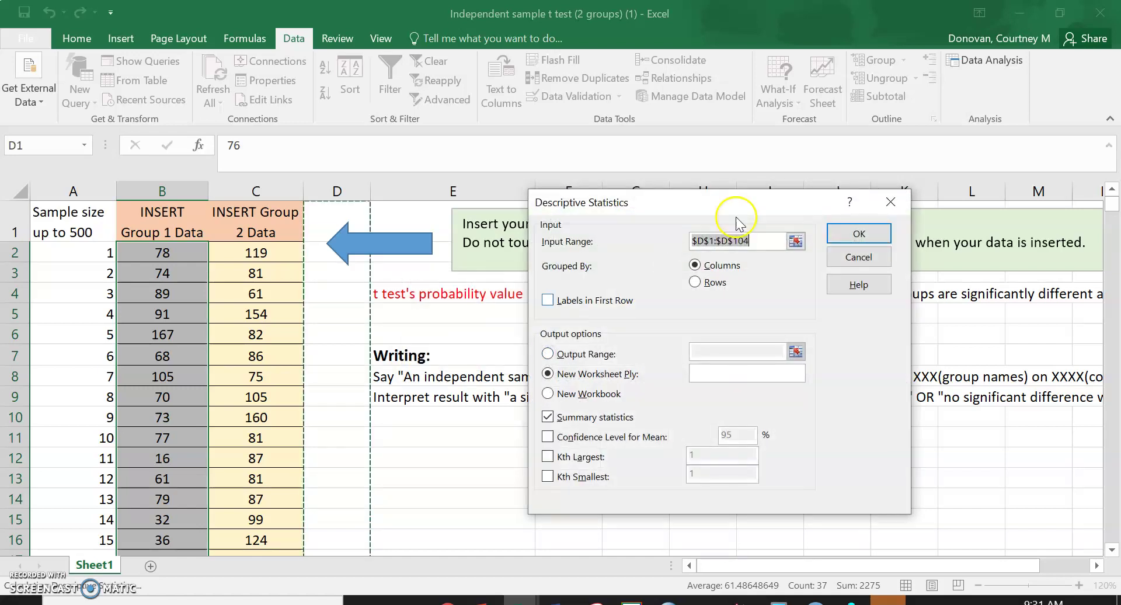
key(BackSpace)
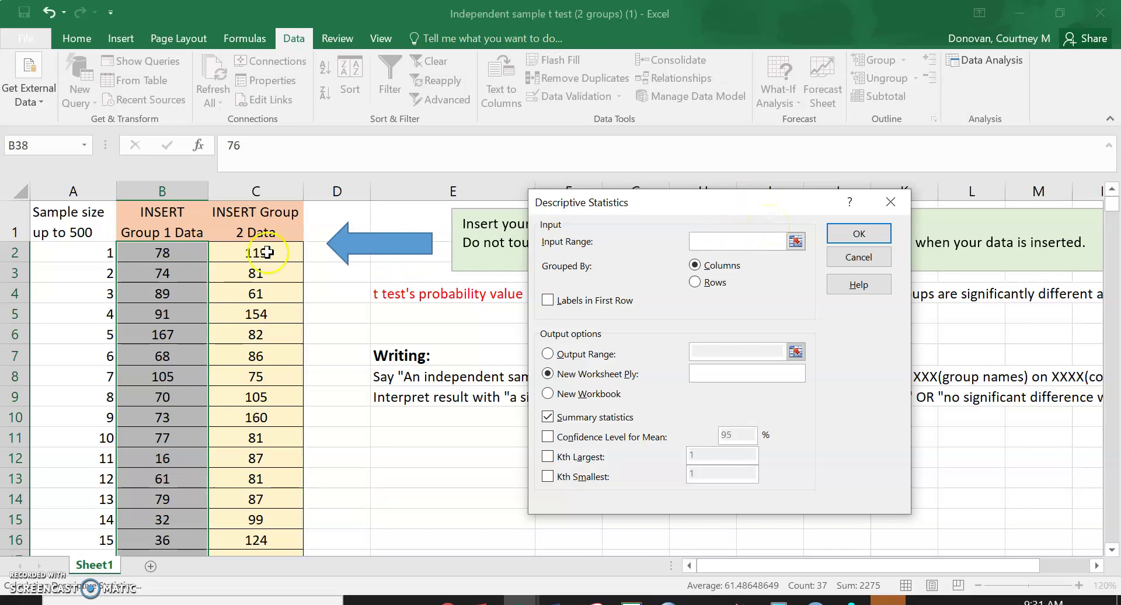
mouse_move(162, 253)
mouse_down()
mouse_move(153, 563)
mouse_move(173, 433)
mouse_move(158, 235)
mouse_up()
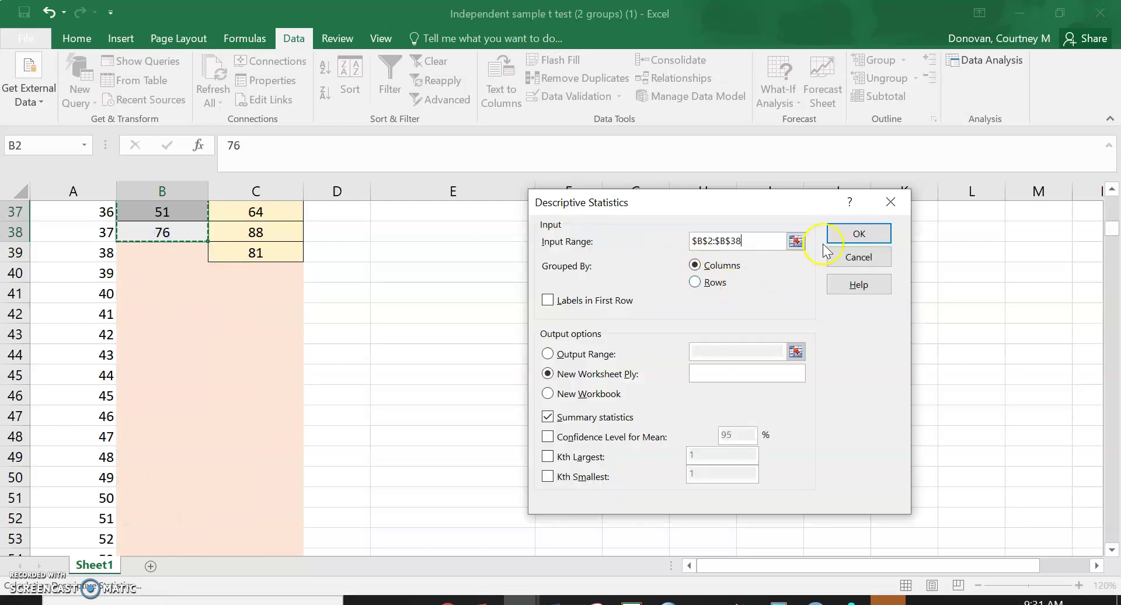
click(857, 235)
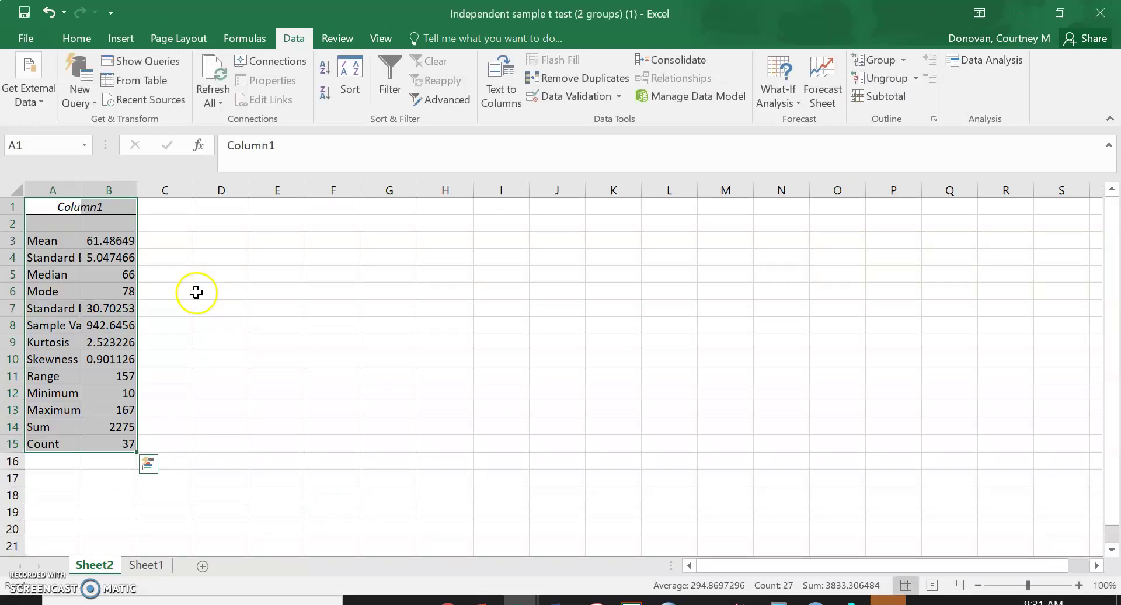
Step: Label the mean row 'Classroom 1' in C3, fix its typo, and return to Sheet1
click(111, 240)
drag(65, 239, 157, 235)
click(157, 235)
text(Classsroom 1)
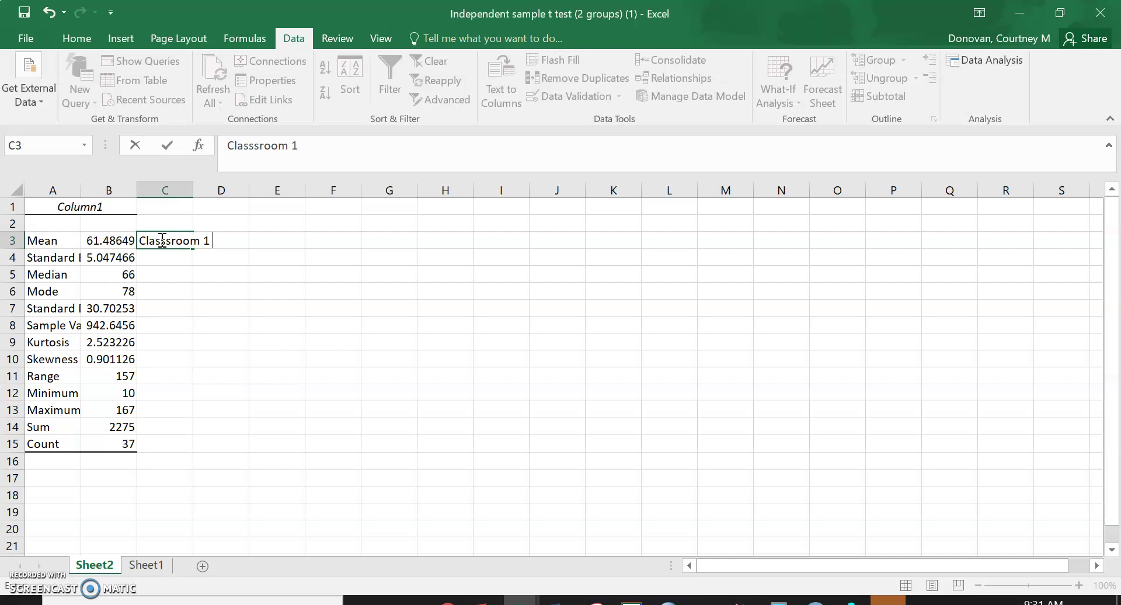
key(Return)
click(170, 240)
key(BackSpace)
key(Return)
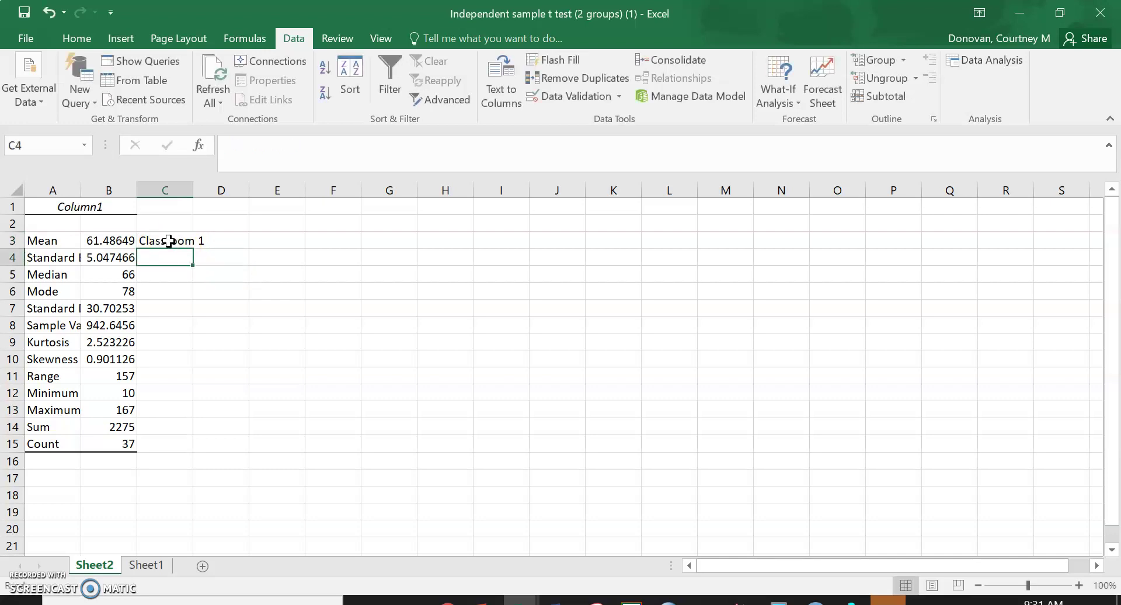
click(146, 564)
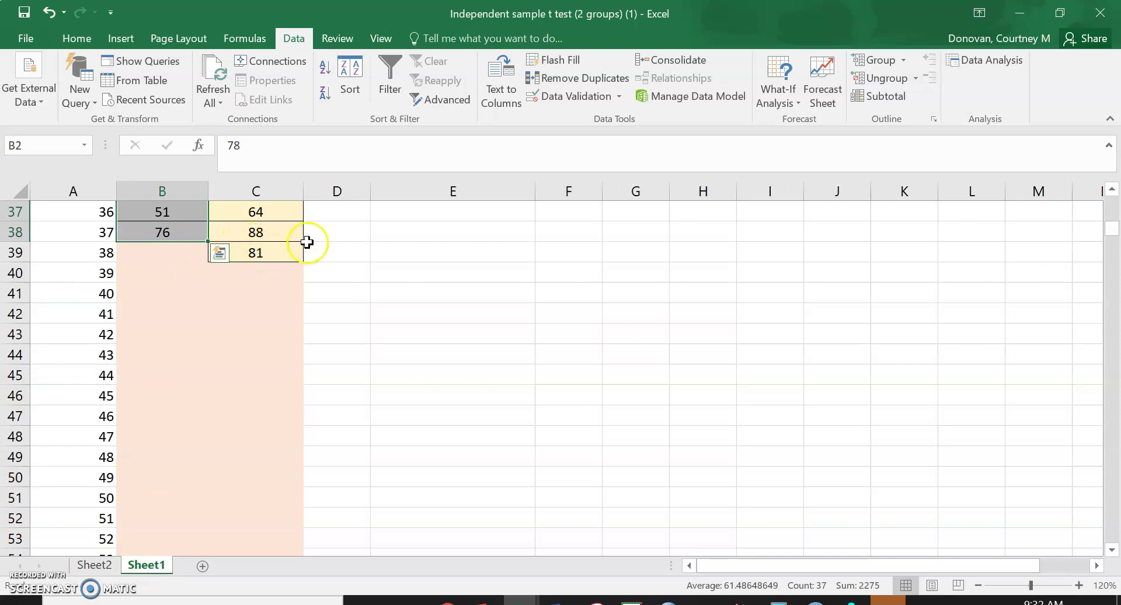
Step: Run Descriptive Statistics on the Group 2 scores C2:C39 onto a new sheet
click(986, 60)
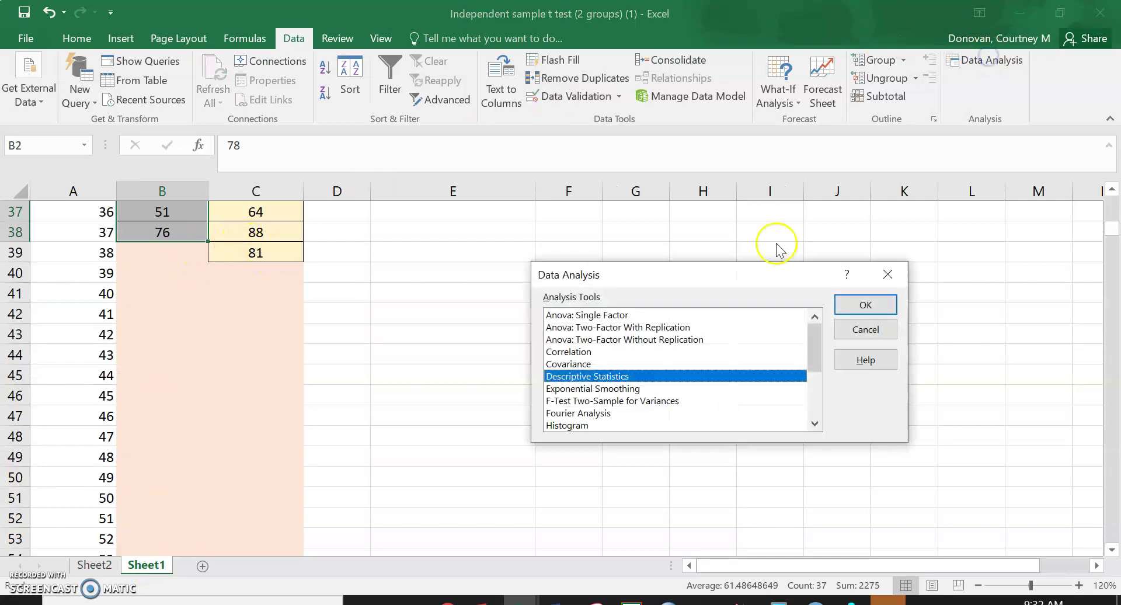
click(864, 304)
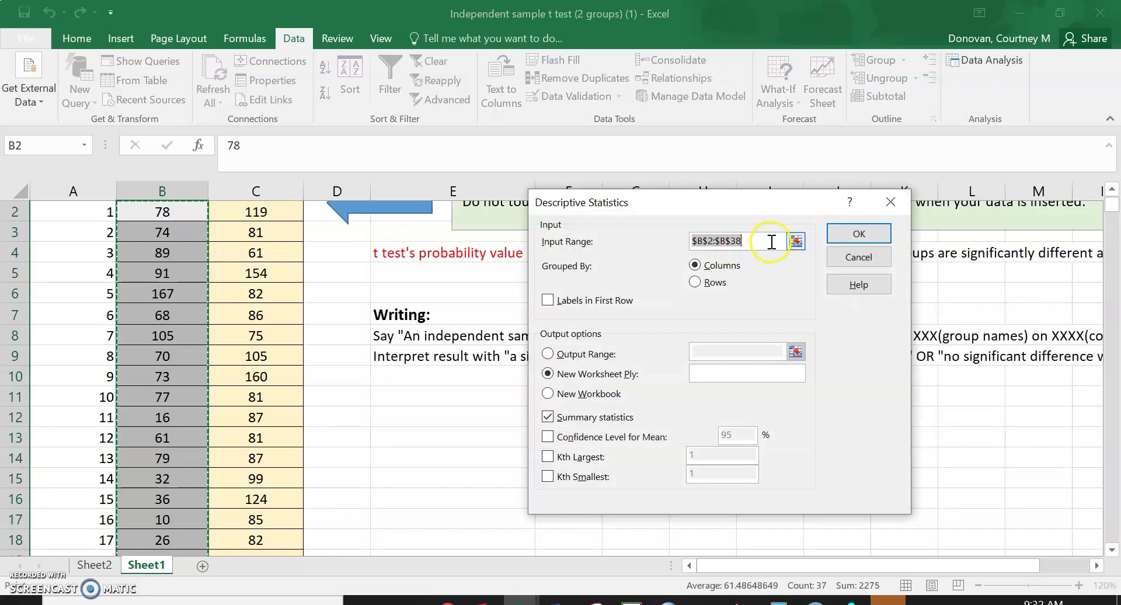
key(BackSpace)
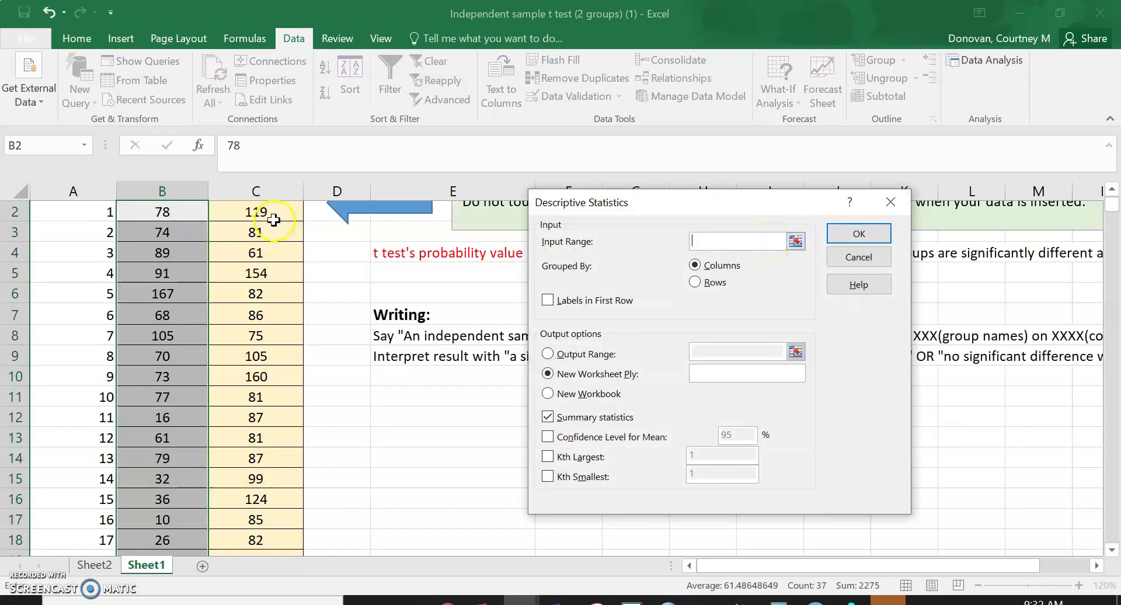
drag(270, 212, 286, 369)
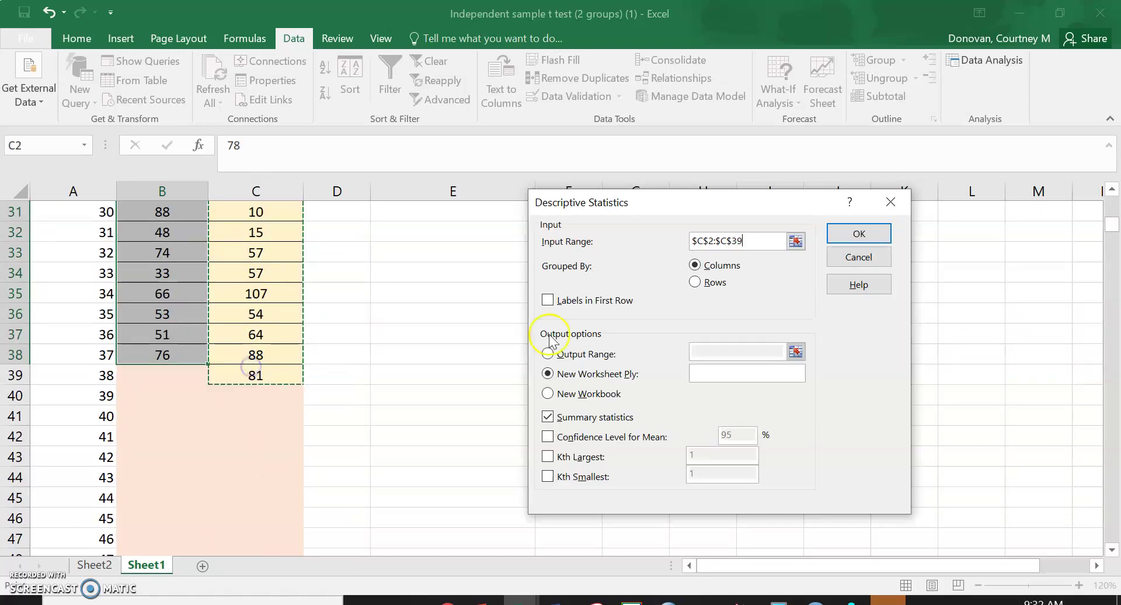
click(851, 228)
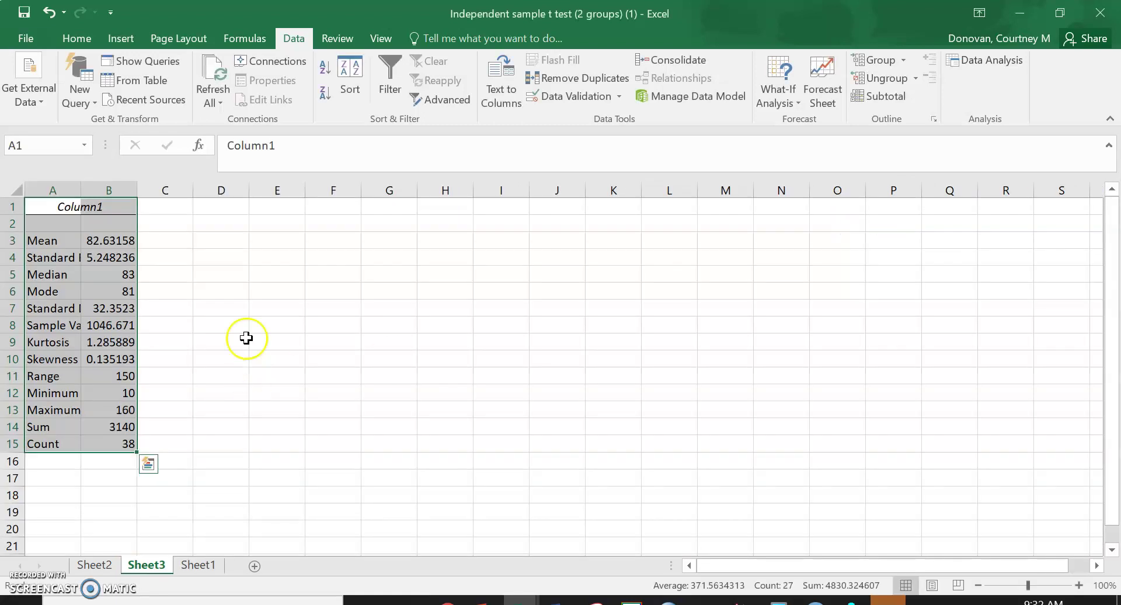
Step: Label the Group 2 mean 'Classroom 2 -- higher' in C3
click(161, 240)
text(Classroom 2 -- higher)
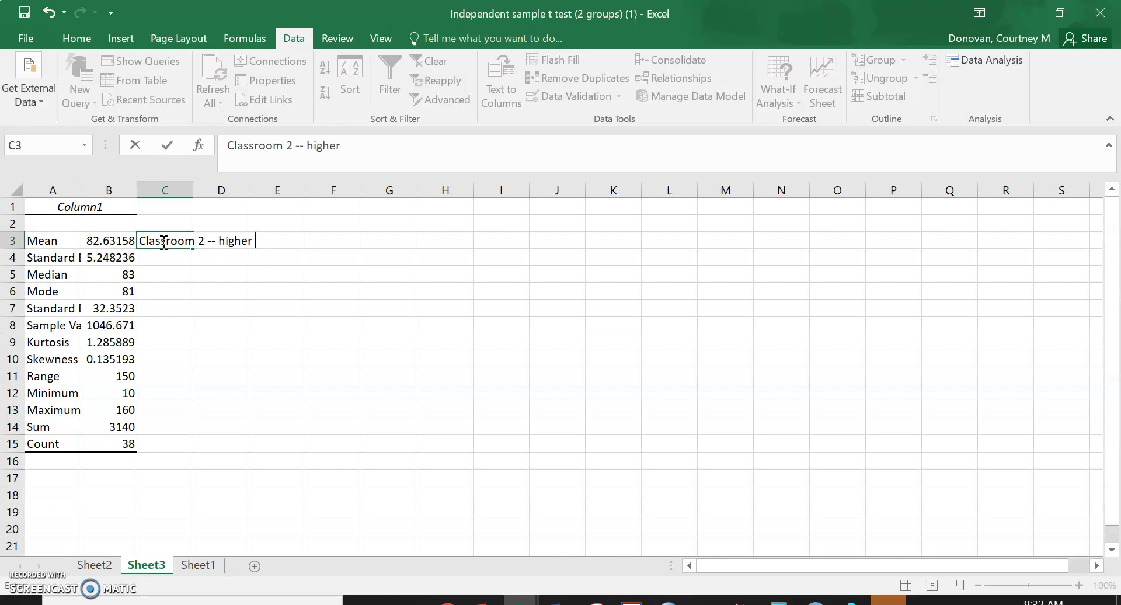
key(Return)
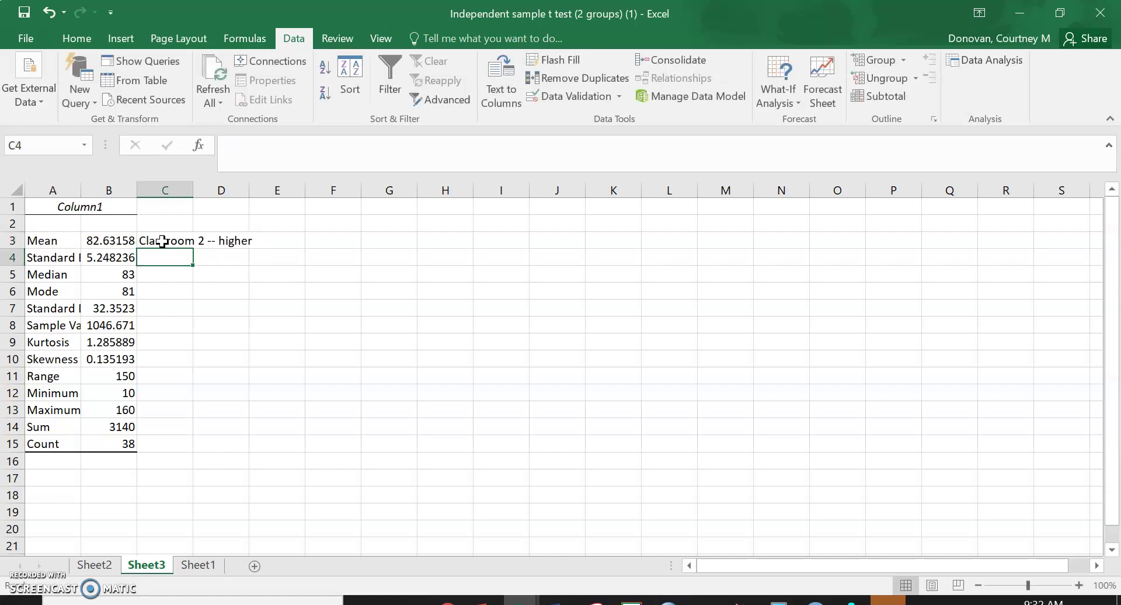
click(163, 241)
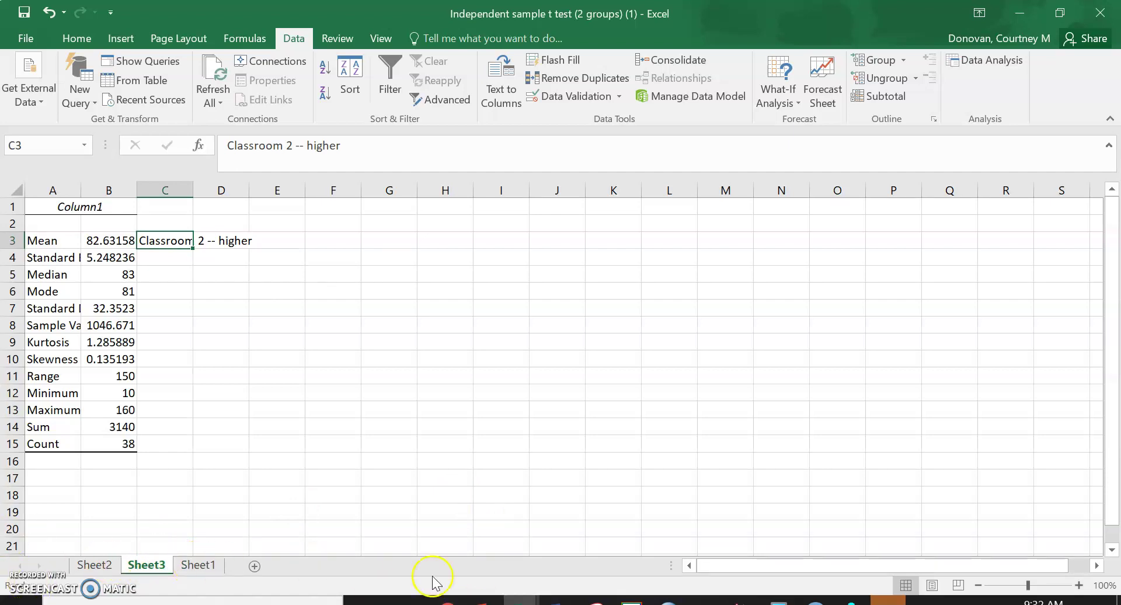
Step: Switch to the Classroom Data workbook and review the CMAS Reading and Math score and level columns
mouse_move(519, 601)
click(186, 535)
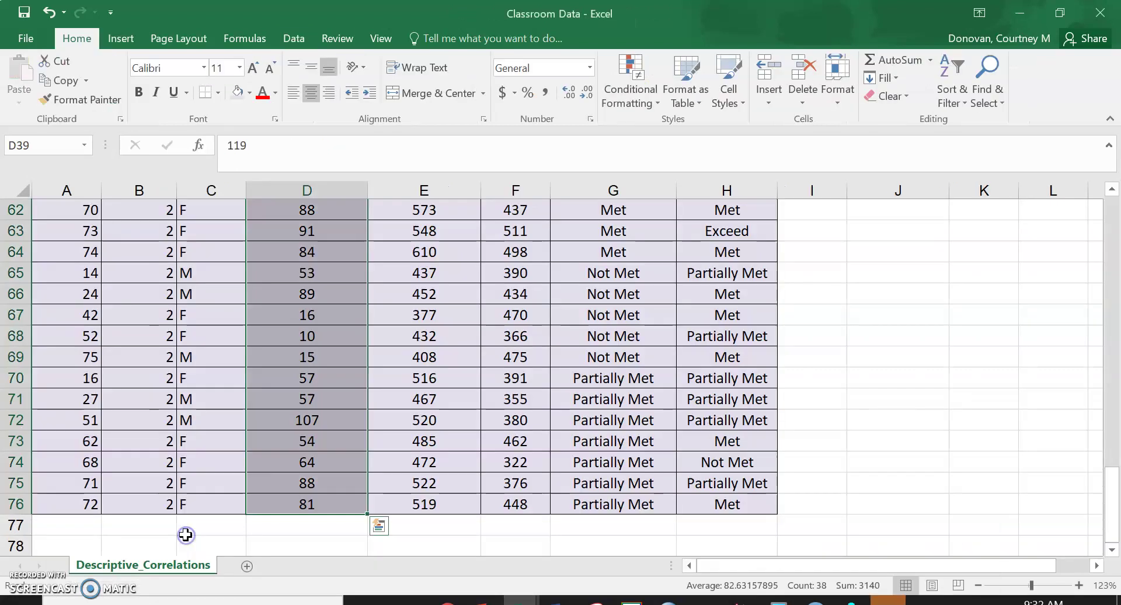
scroll(247, 365, up, 20)
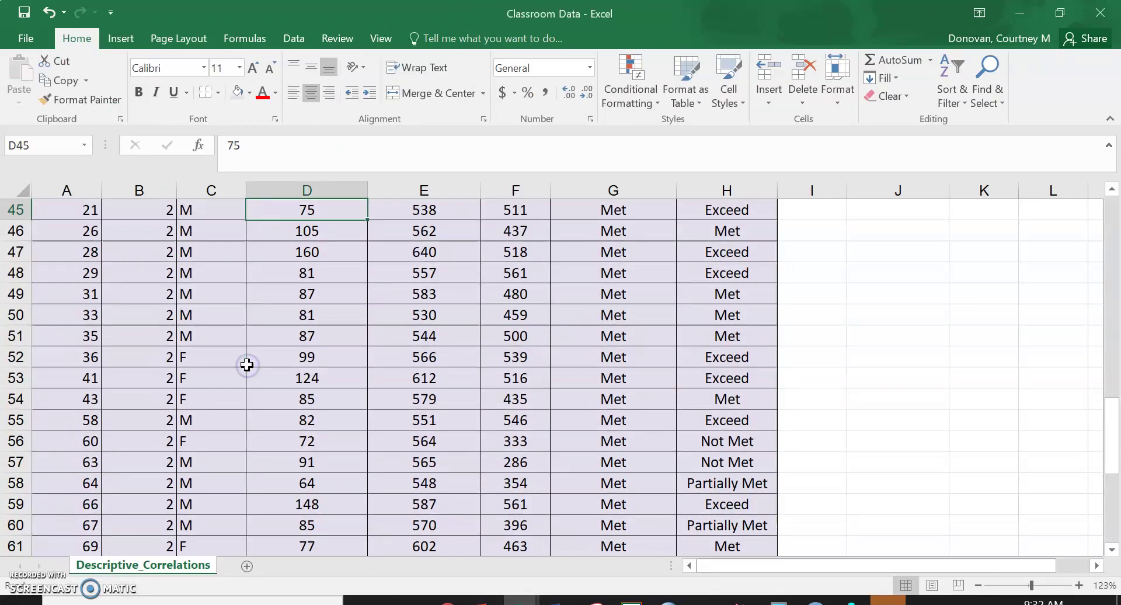
click(437, 247)
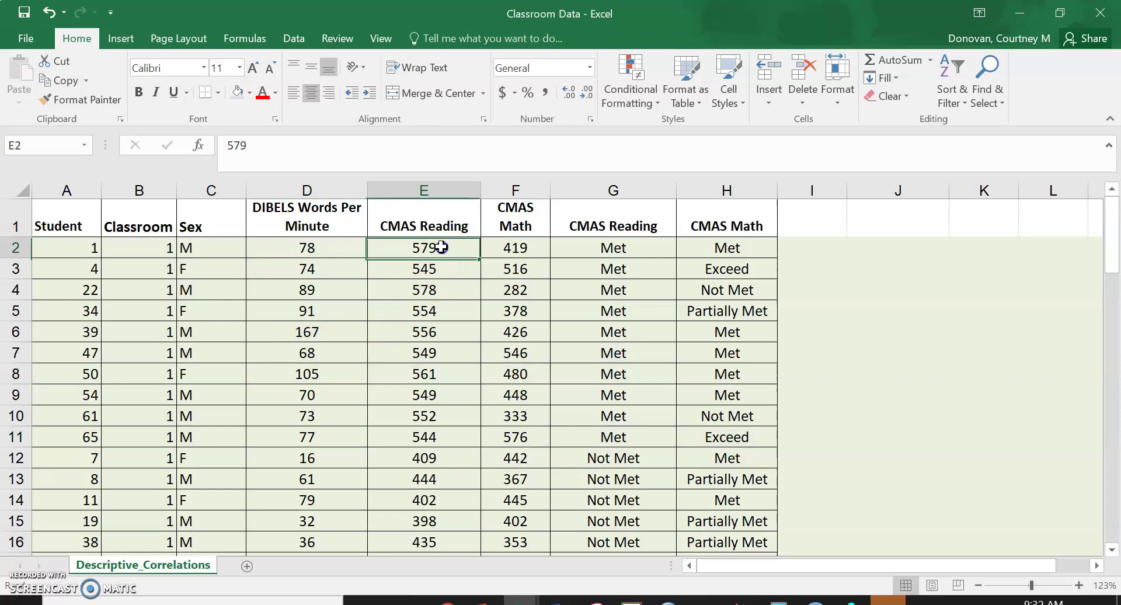
click(440, 220)
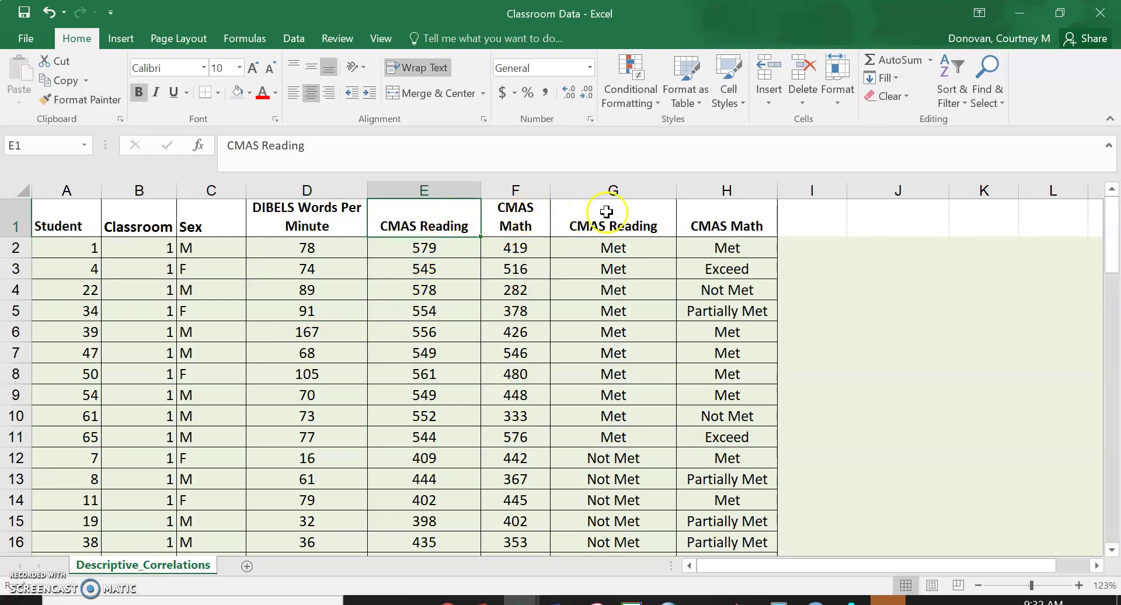
drag(578, 214, 747, 215)
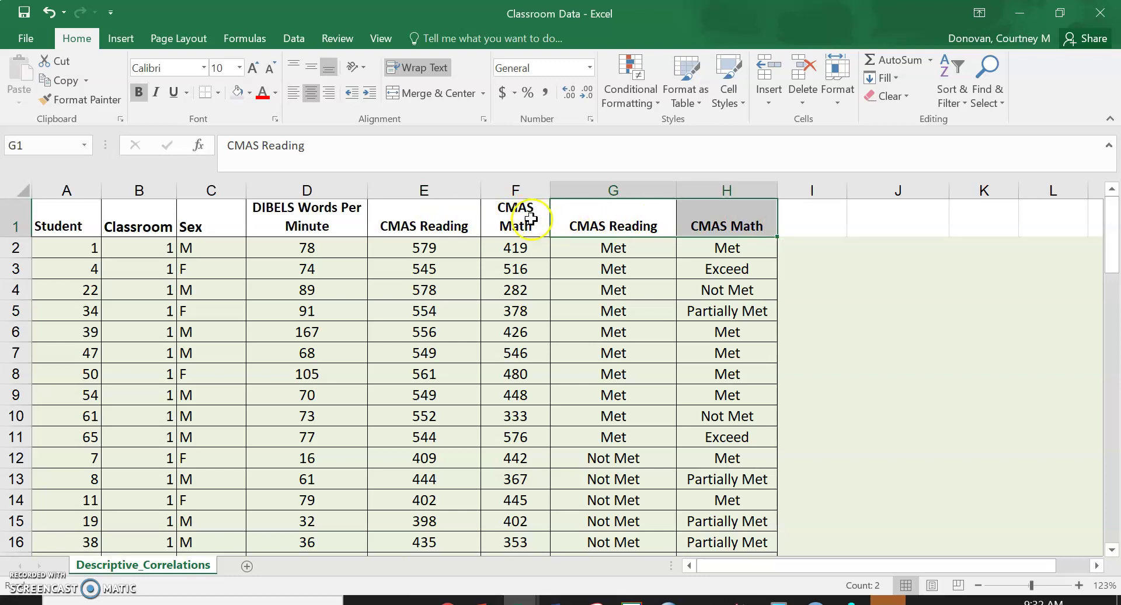
drag(529, 217, 438, 221)
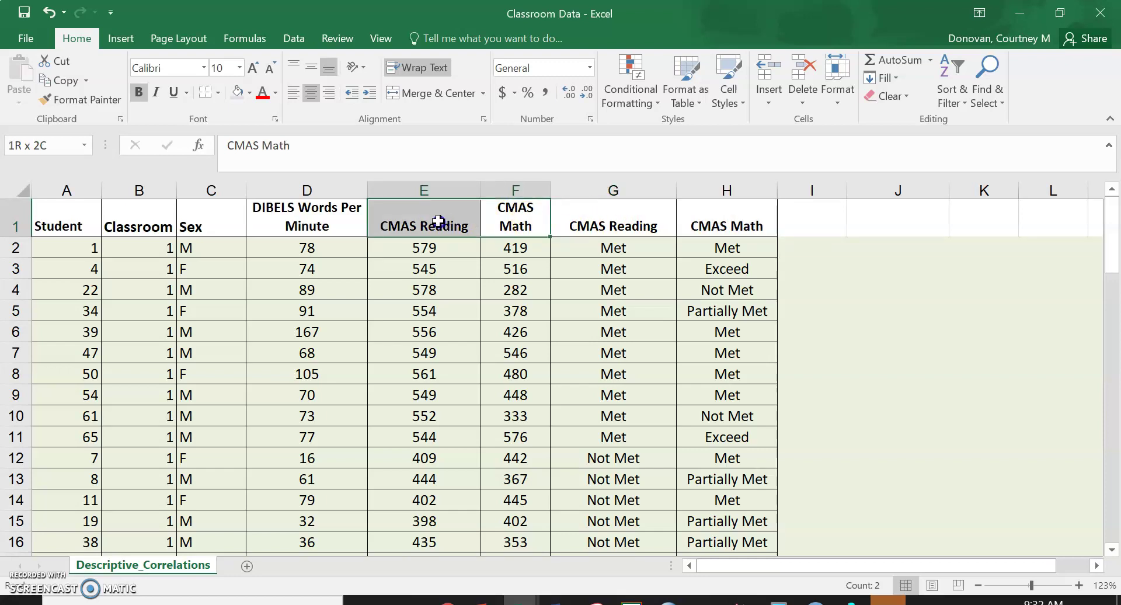
drag(321, 220, 490, 218)
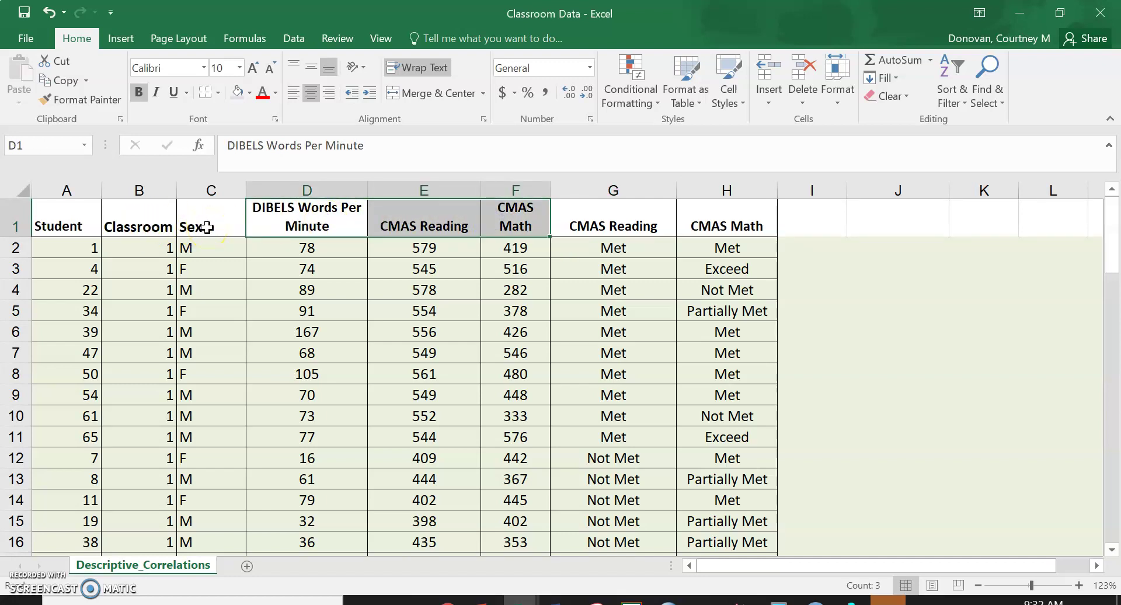
Step: Go over the Sex, DIBELS Words Per Minute, CMAS Reading and CMAS Math columns
click(207, 228)
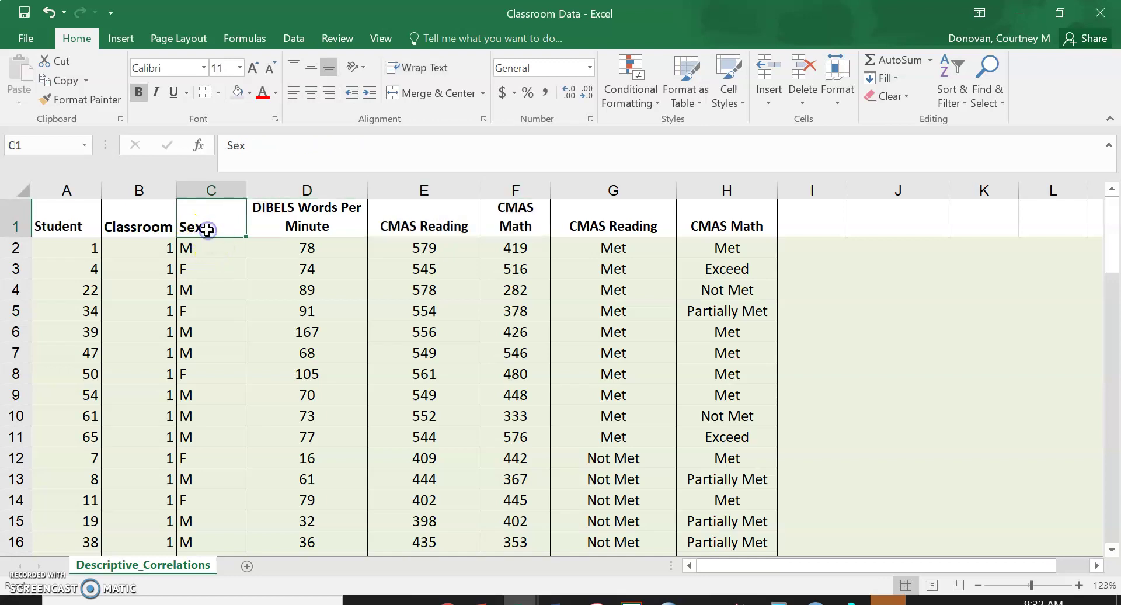
click(289, 226)
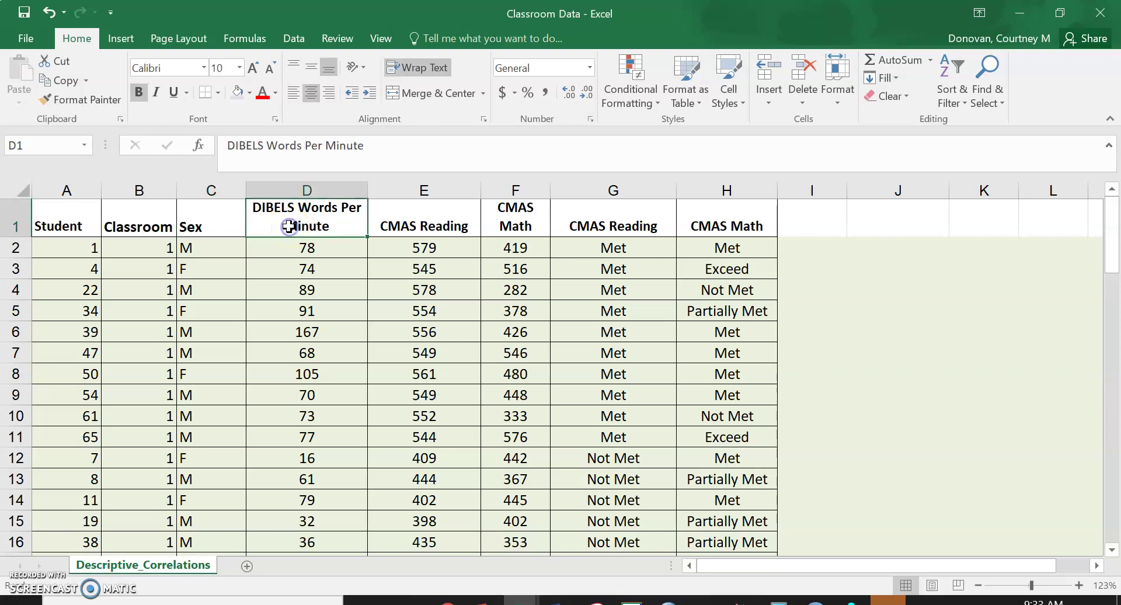
click(425, 225)
click(498, 222)
click(426, 222)
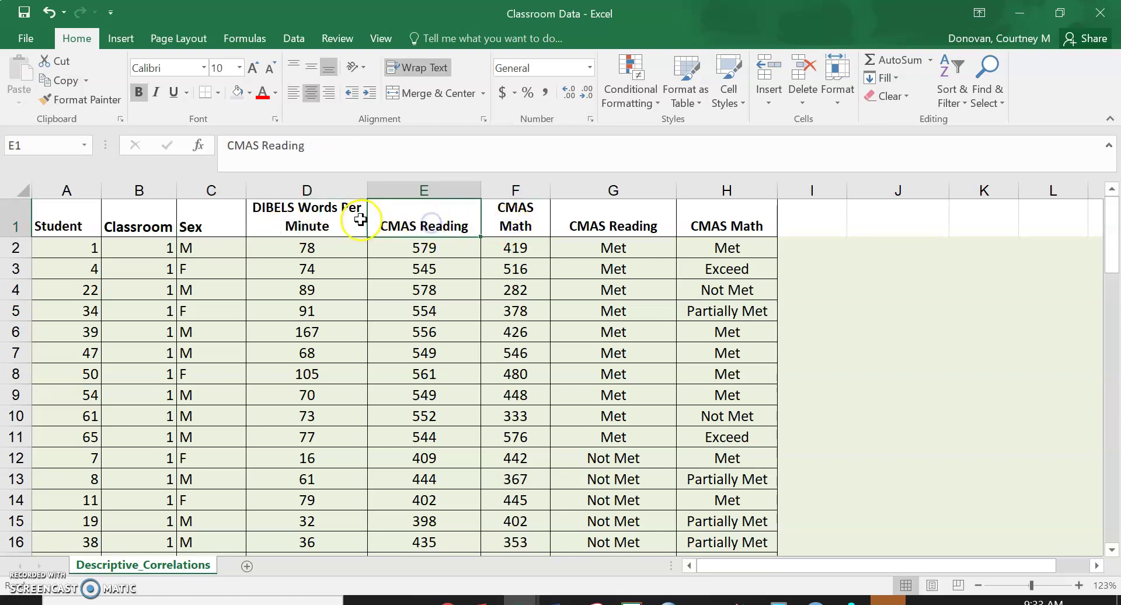
click(360, 219)
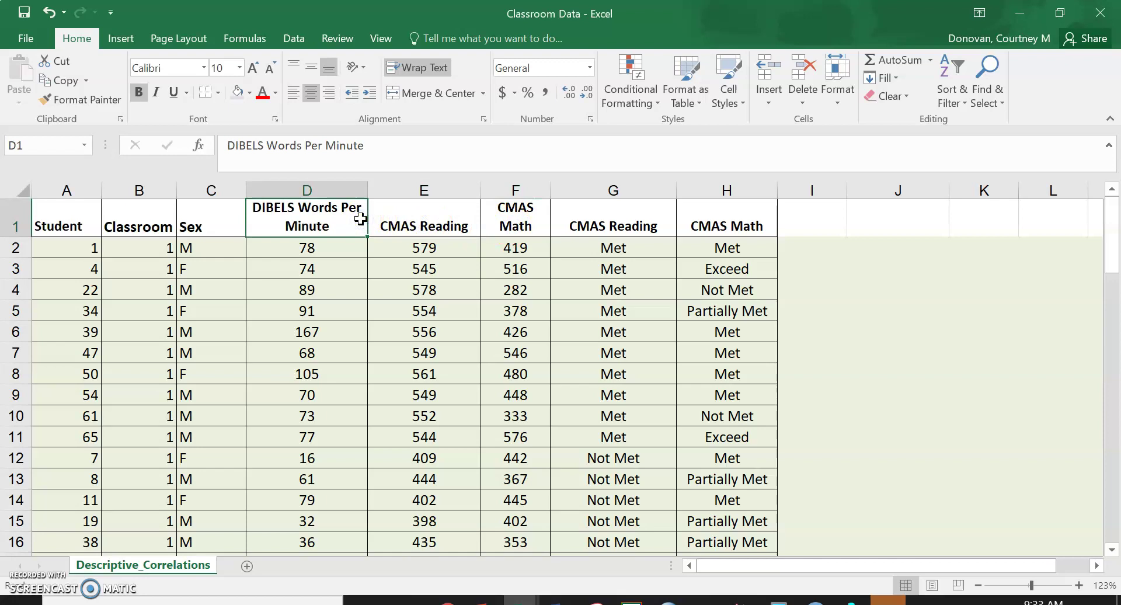